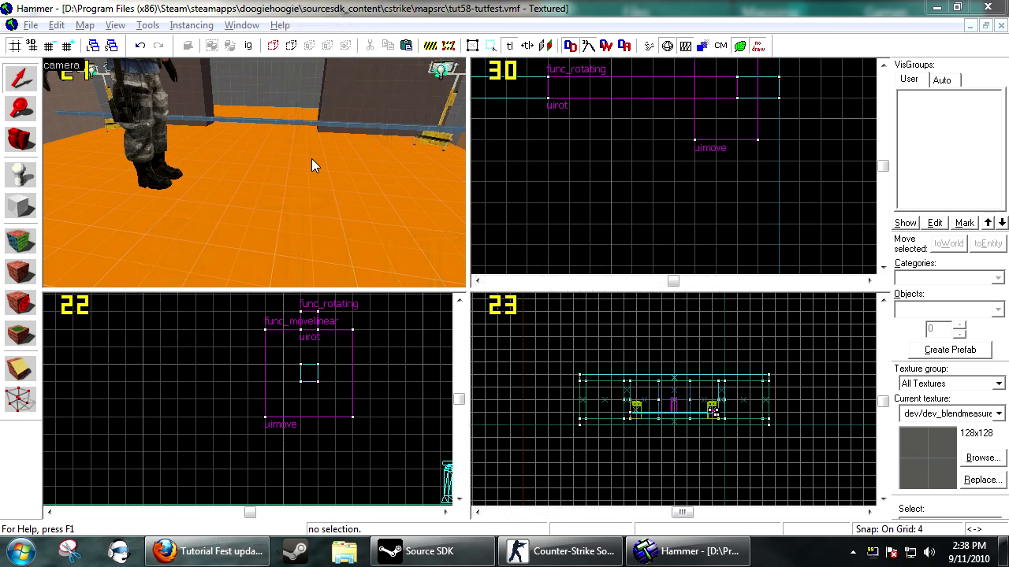
Look around the room in the 3D view, from the terrorist player start to the far doorway.
{"action": "key", "text": "z"}
{"action": "key", "text": "s"}
{"action": "key", "text": "w"}
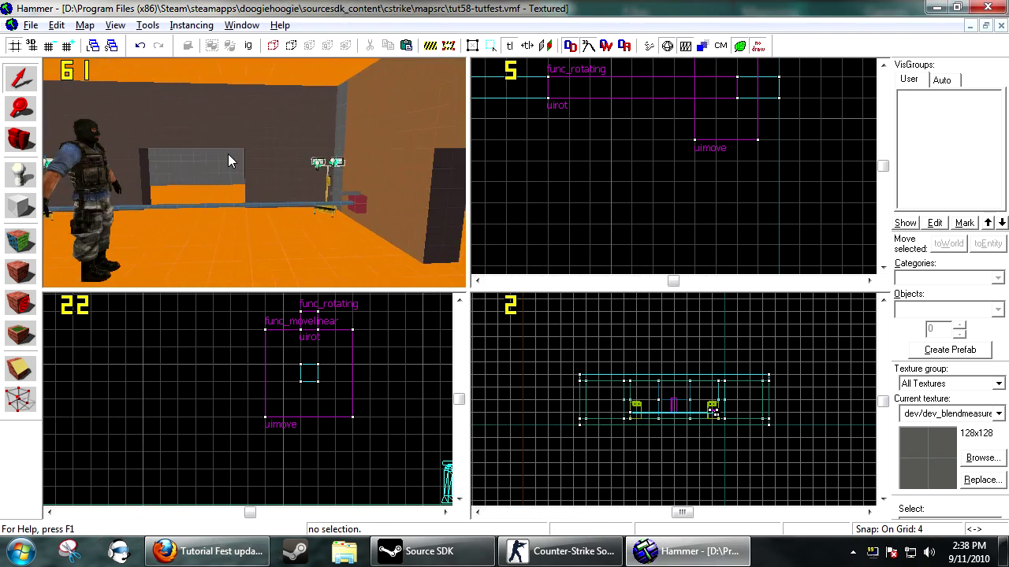
{"action": "key", "text": "z"}
{"action": "scroll", "coordinate": [99, 155], "scroll_direction": "down", "scroll_amount": 2}
{"action": "key", "text": "Left"}
{"action": "key", "text": "Left"}
{"action": "key", "text": "Left"}
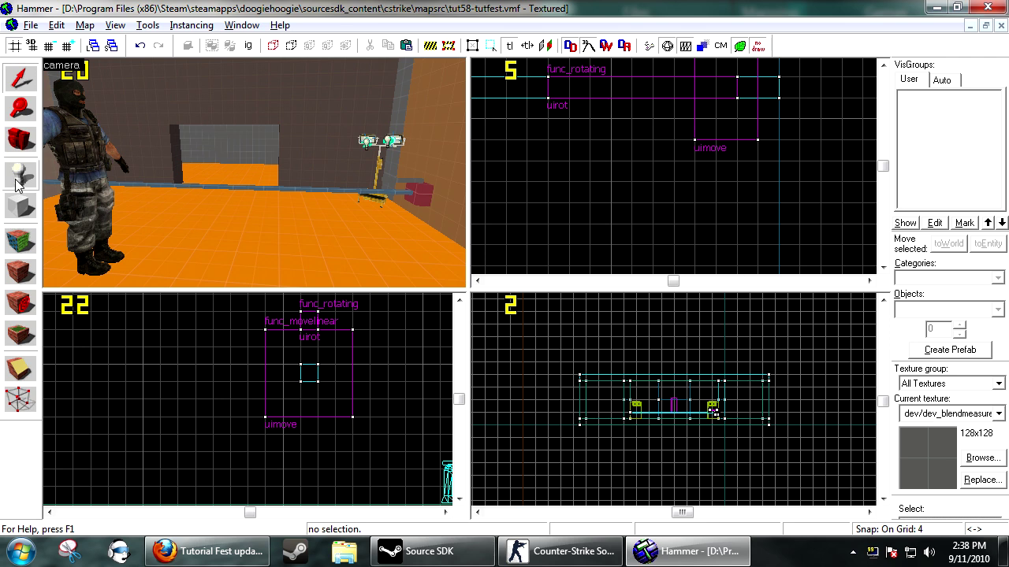
Create a 20 by 16 by 36 unit block on the floor near the terrorist player start.
{"action": "left_click", "coordinate": [982, 458]}
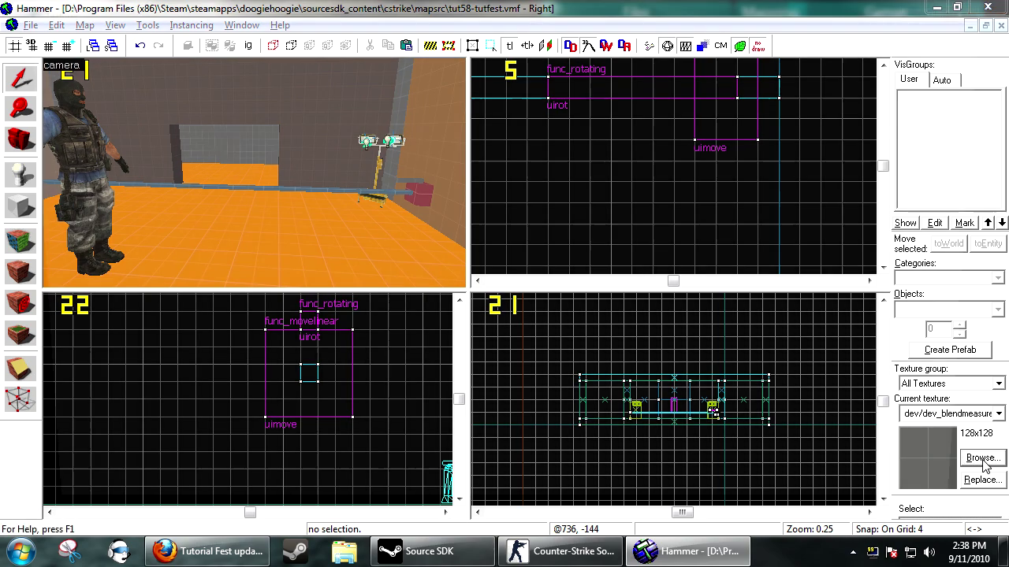
{"action": "left_click", "coordinate": [988, 7]}
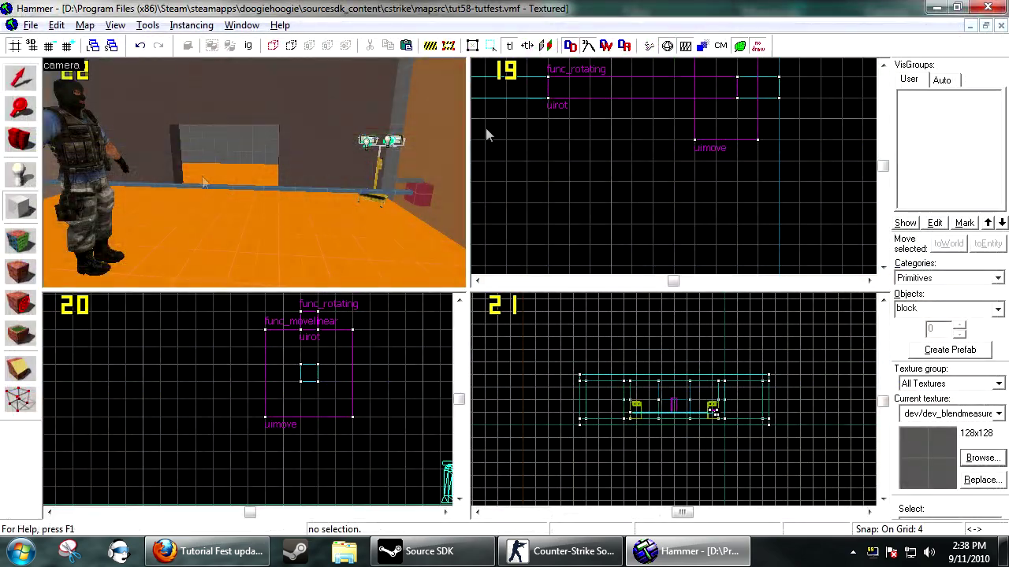
{"action": "scroll", "coordinate": [574, 136], "scroll_direction": "down", "scroll_amount": 3}
{"action": "scroll", "coordinate": [570, 158], "scroll_direction": "up", "scroll_amount": 8}
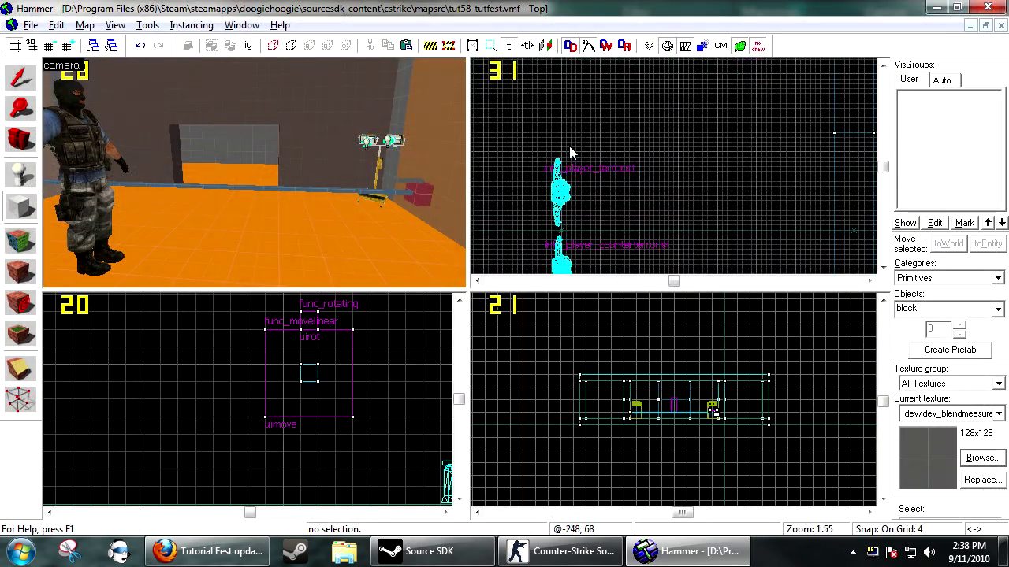
{"action": "left_click_drag", "start_coordinate": [553, 153], "coordinate": [607, 108]}
{"action": "scroll", "coordinate": [674, 421], "scroll_direction": "up", "scroll_amount": 12}
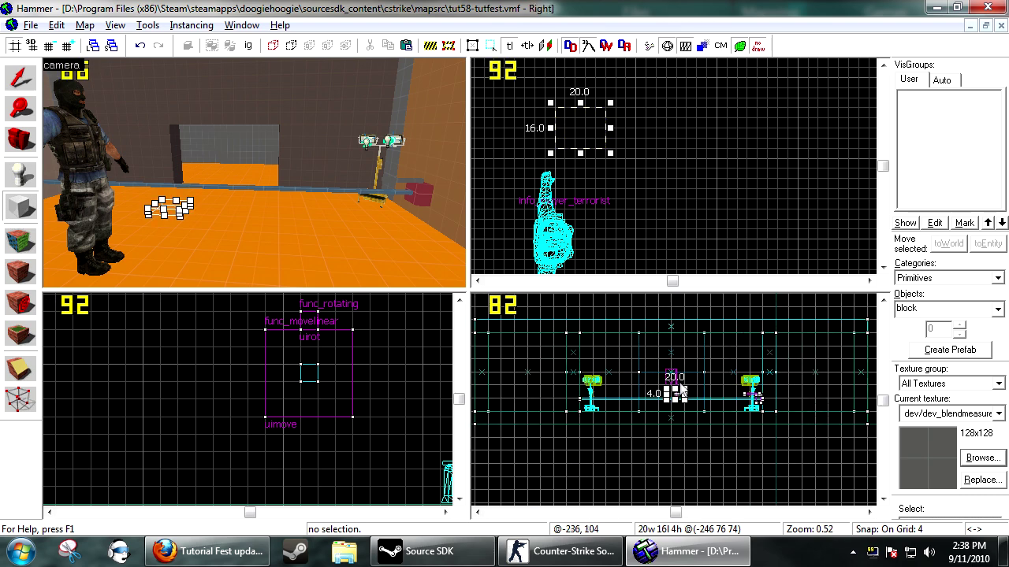
{"action": "left_click_drag", "start_coordinate": [660, 413], "coordinate": [743, 400]}
{"action": "key", "text": "Return"}
Tie the new block to an entity of class func_button and apply it.
{"action": "key", "text": "ctrl+t"}
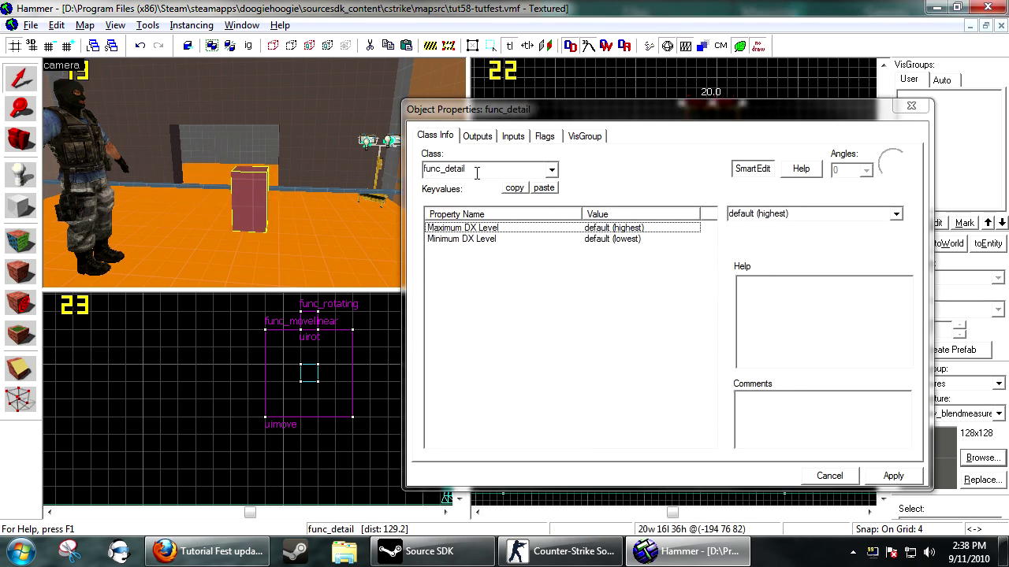
{"action": "type", "text": "func_button"}
{"action": "key", "text": "Return"}
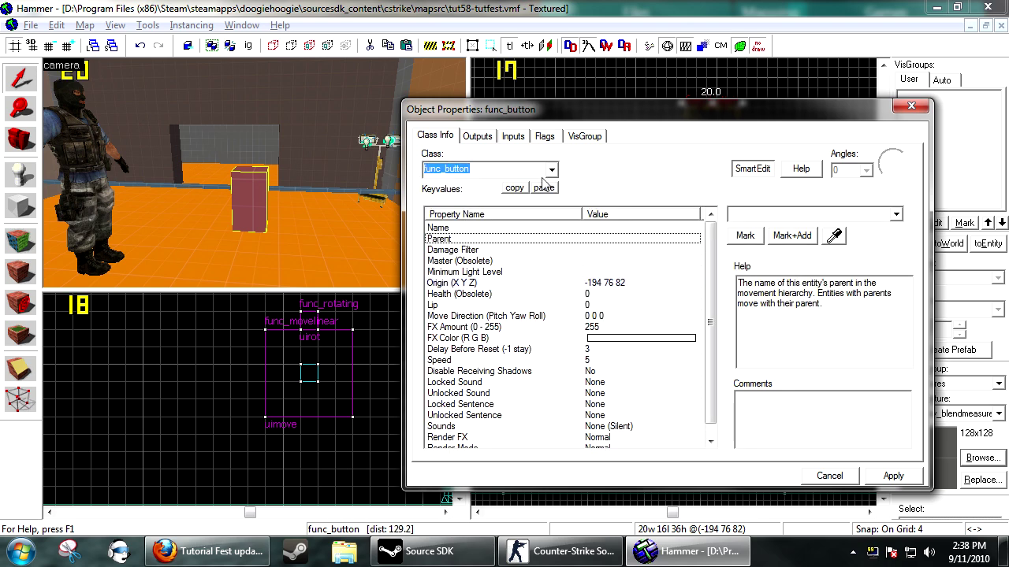
{"action": "left_click", "coordinate": [893, 476]}
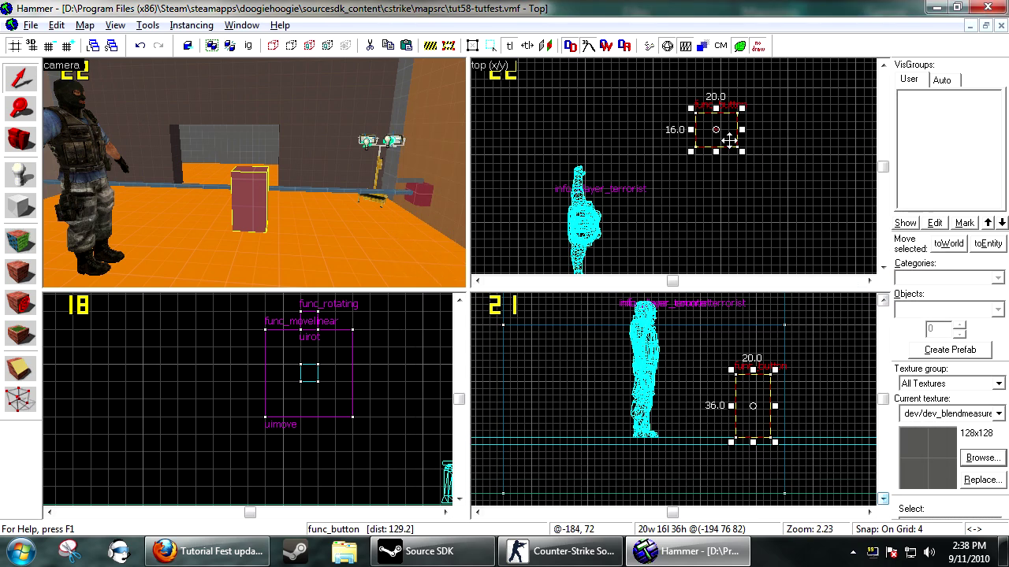
Reposition the func_button brush in the top view, closer in line with the terrorist player start.
{"action": "scroll", "coordinate": [721, 149], "scroll_direction": "up", "scroll_amount": 3}
{"action": "left_click_drag", "start_coordinate": [725, 145], "coordinate": [750, 188]}
{"action": "scroll", "coordinate": [731, 187], "scroll_direction": "up", "scroll_amount": 5}
Place a point entity on the floor near the button and make it a game_ui named uimove.
{"action": "left_click", "coordinate": [21, 175]}
{"action": "scroll", "coordinate": [130, 169], "scroll_direction": "up", "scroll_amount": 2}
{"action": "left_click", "coordinate": [214, 234]}
{"action": "key", "text": "alt+Return"}
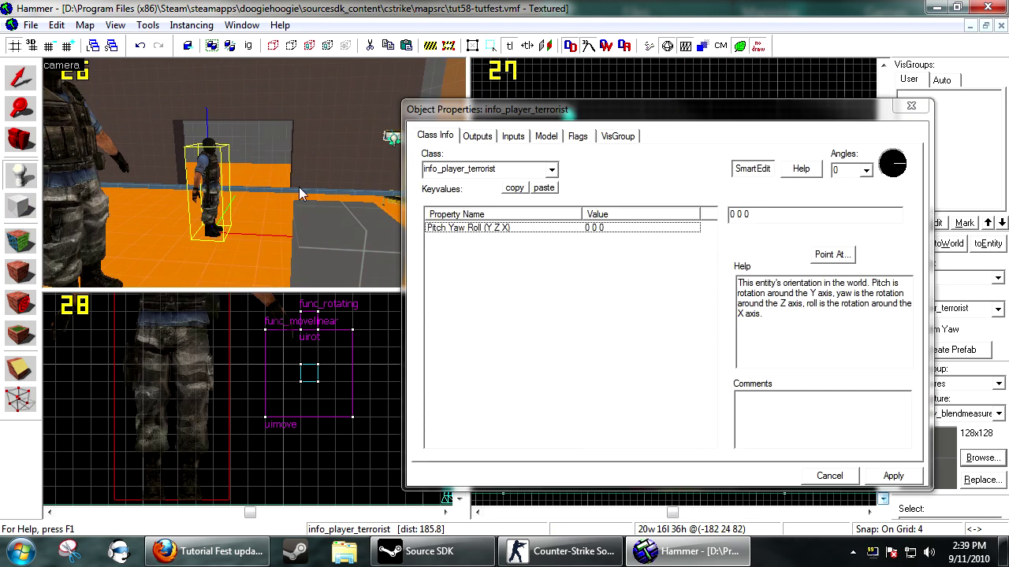
{"action": "type", "text": "g"}
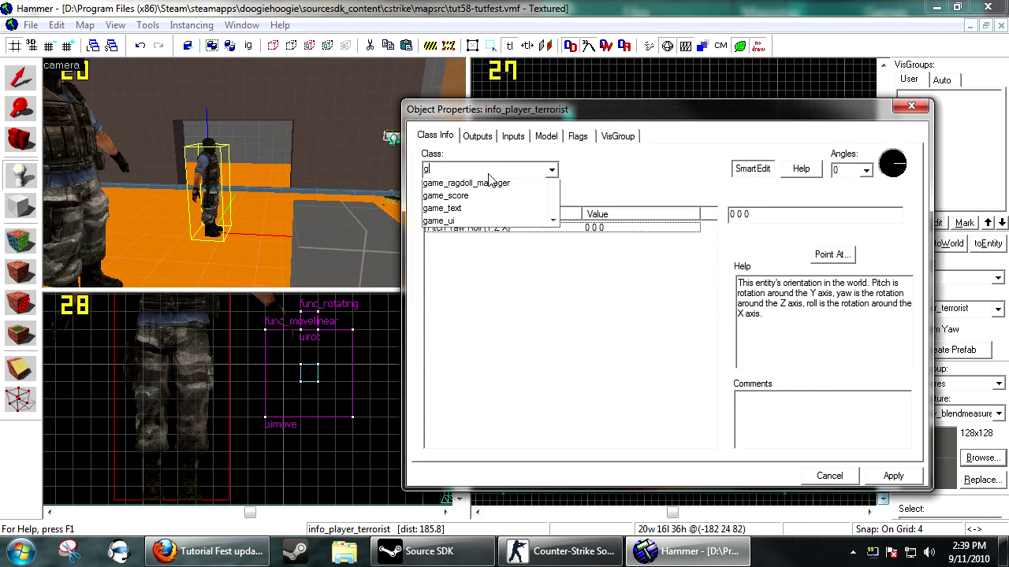
{"action": "type", "text": "ame_ui"}
{"action": "key", "text": "Return"}
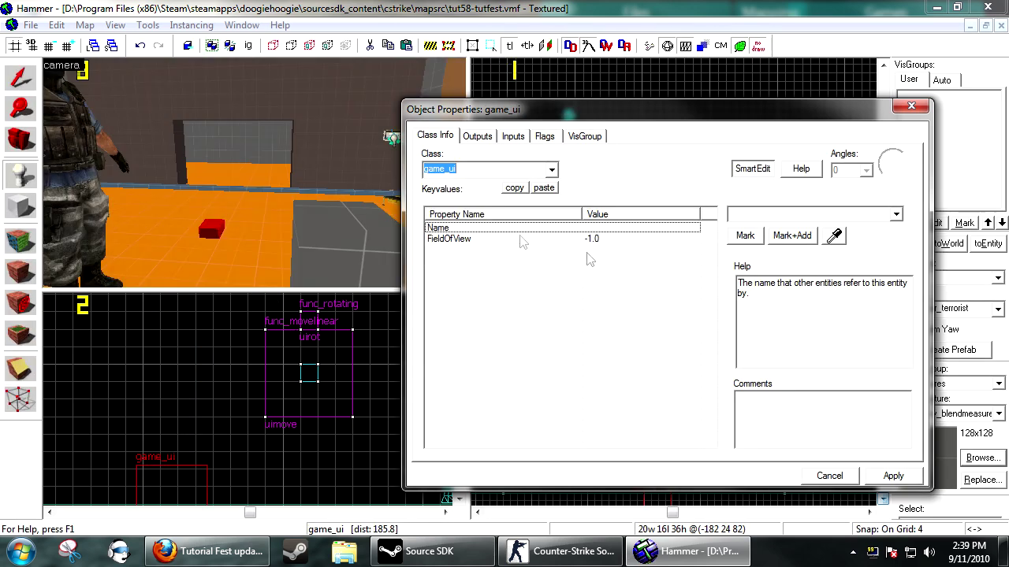
{"action": "type", "text": "uimove"}
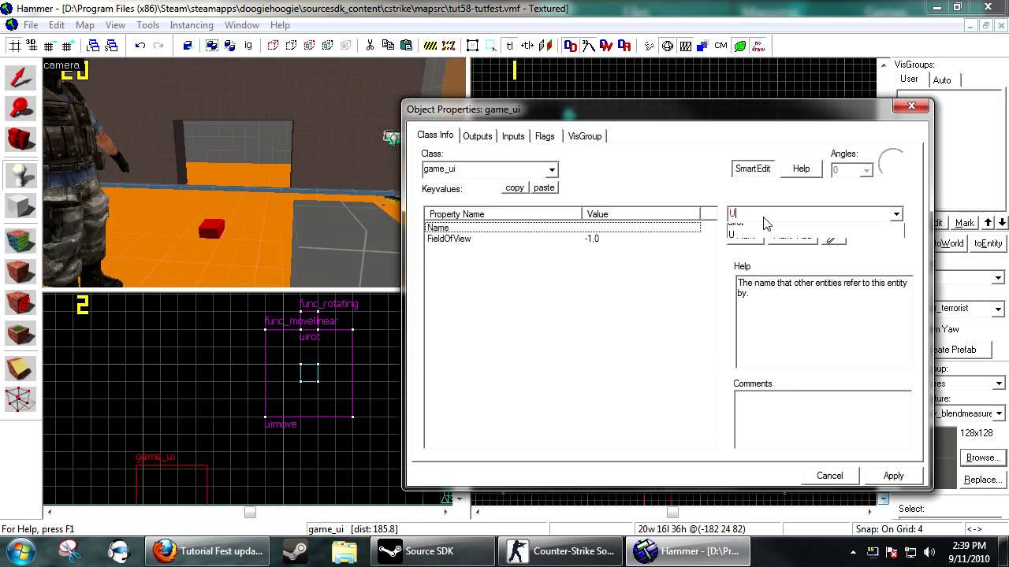
{"action": "left_click", "coordinate": [884, 478]}
Cut and paste the game_ui entity and position it on top of the func_button.
{"action": "left_click", "coordinate": [275, 250]}
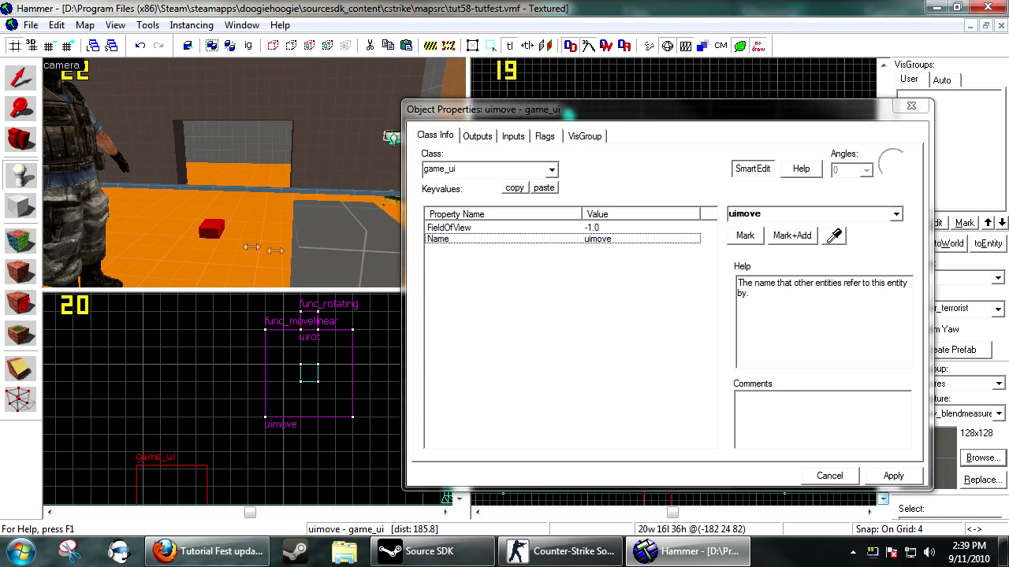
{"action": "key", "text": "ctrl+x"}
{"action": "key", "text": "ctrl+v"}
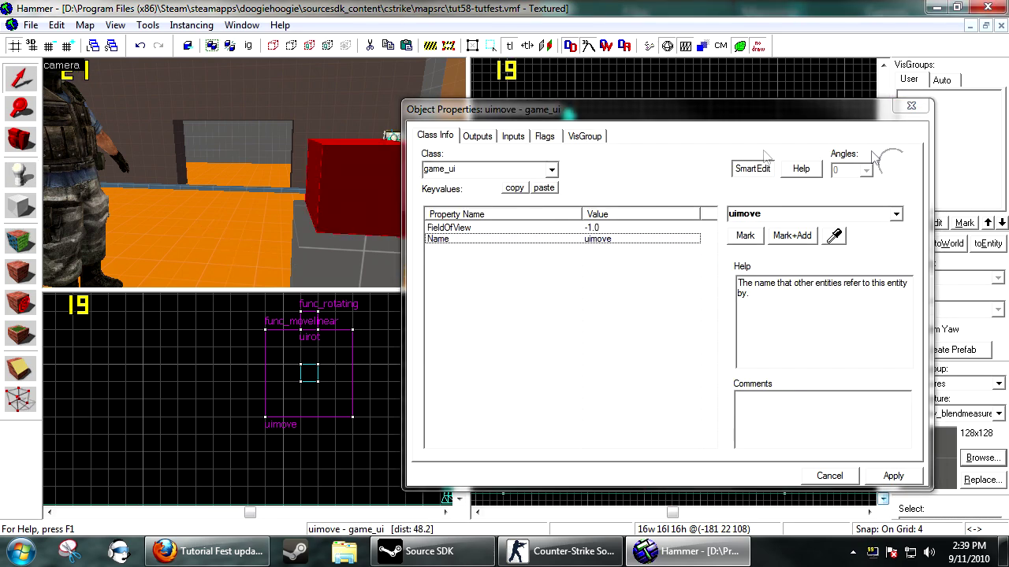
{"action": "left_click_drag", "start_coordinate": [669, 114], "coordinate": [342, 85]}
{"action": "scroll", "coordinate": [709, 172], "scroll_direction": "up", "scroll_amount": 4}
{"action": "left_click", "coordinate": [142, 108]}
{"action": "left_click_drag", "start_coordinate": [201, 85], "coordinate": [479, 96]}
{"action": "key", "text": "d"}
Add an OnPressed output to the func_button that targets the game_ui entity.
{"action": "left_click", "coordinate": [214, 246]}
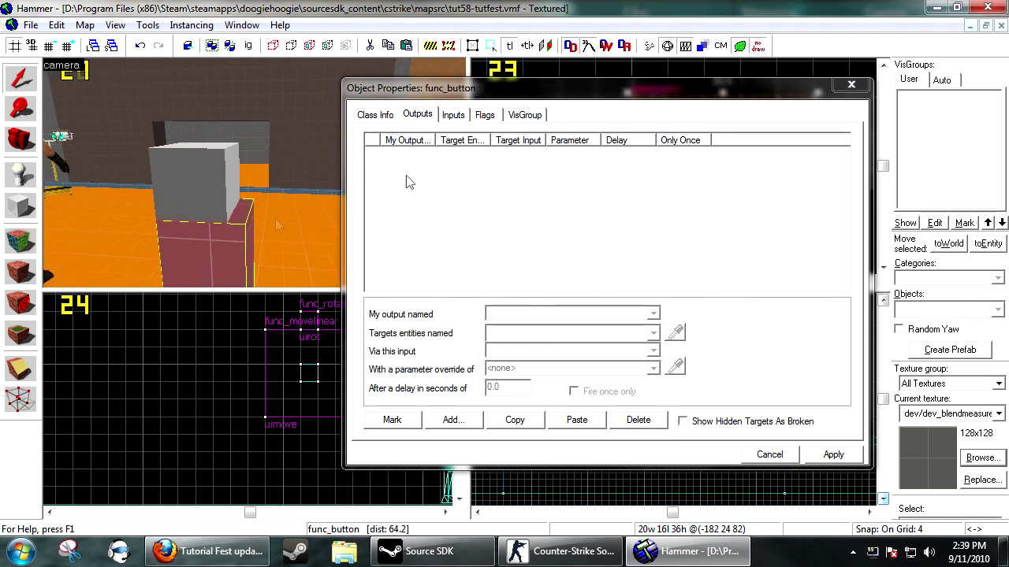
{"action": "left_click", "coordinate": [454, 420]}
{"action": "left_click", "coordinate": [653, 314]}
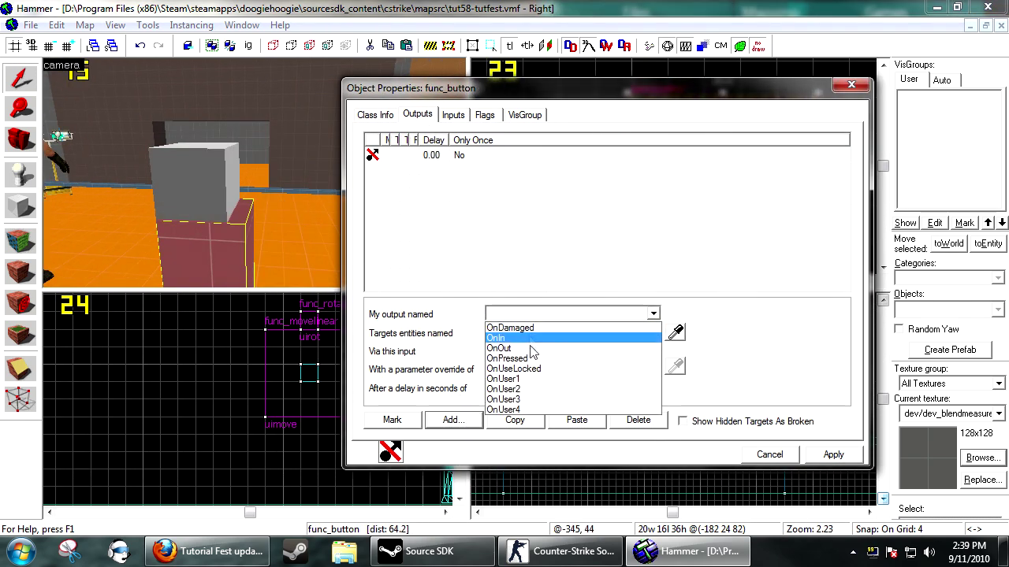
{"action": "left_click", "coordinate": [512, 356]}
{"action": "left_click", "coordinate": [677, 334]}
{"action": "left_click", "coordinate": [211, 197]}
Try to find an activation input for the button's OnPressed output.
{"action": "left_click", "coordinate": [526, 350]}
{"action": "type", "text": "e"}
{"action": "key", "text": "BackSpace"}
{"action": "type", "text": "Ac"}
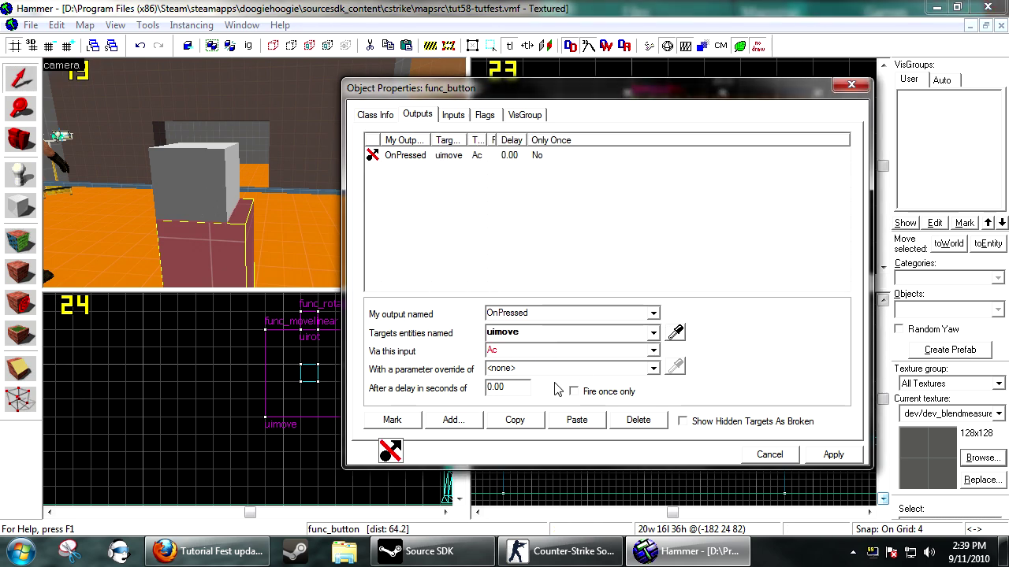
{"action": "left_click", "coordinate": [653, 350]}
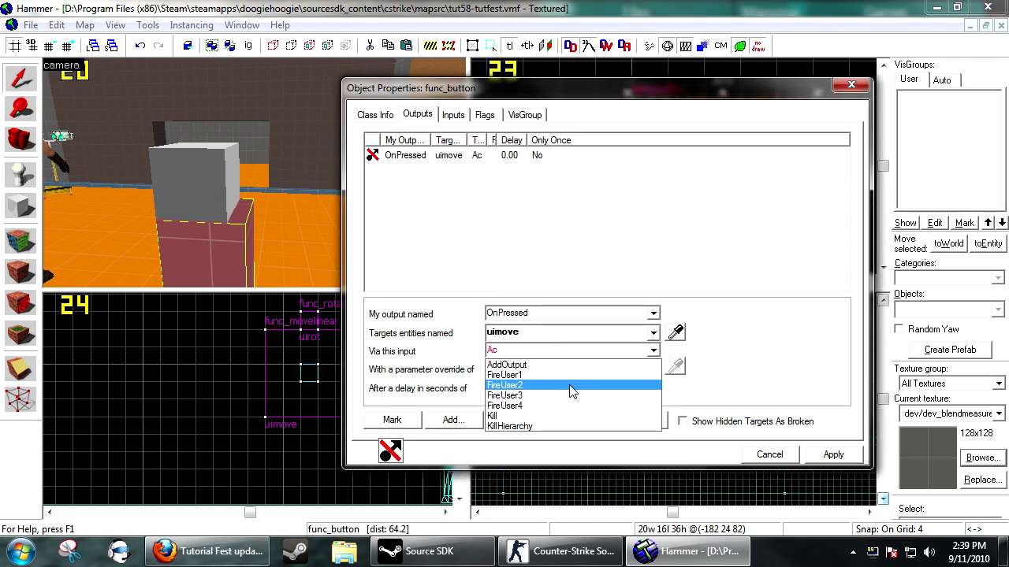
{"action": "left_click", "coordinate": [526, 350]}
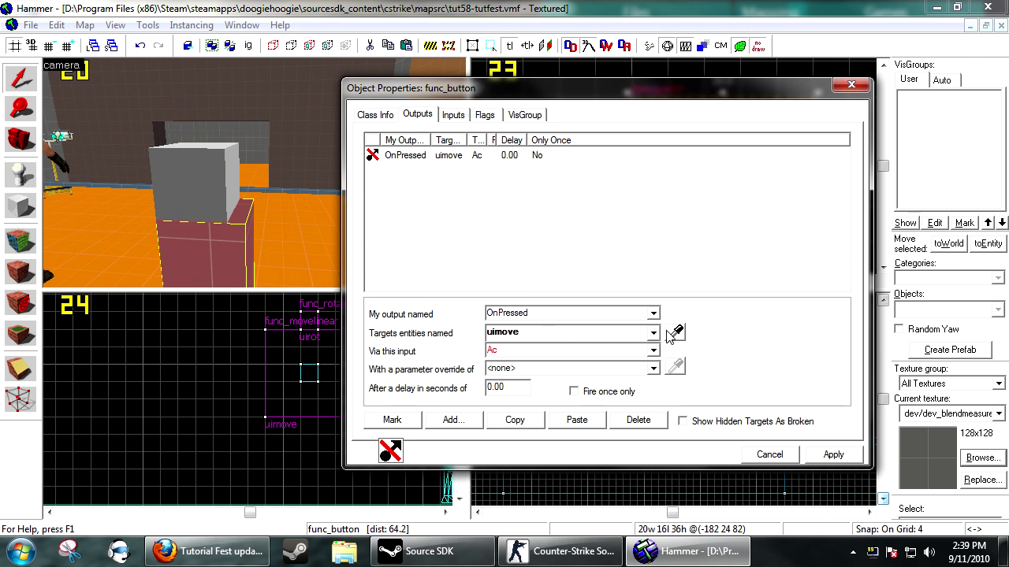
Rename the game_ui entity as ui.
{"action": "left_click", "coordinate": [213, 180]}
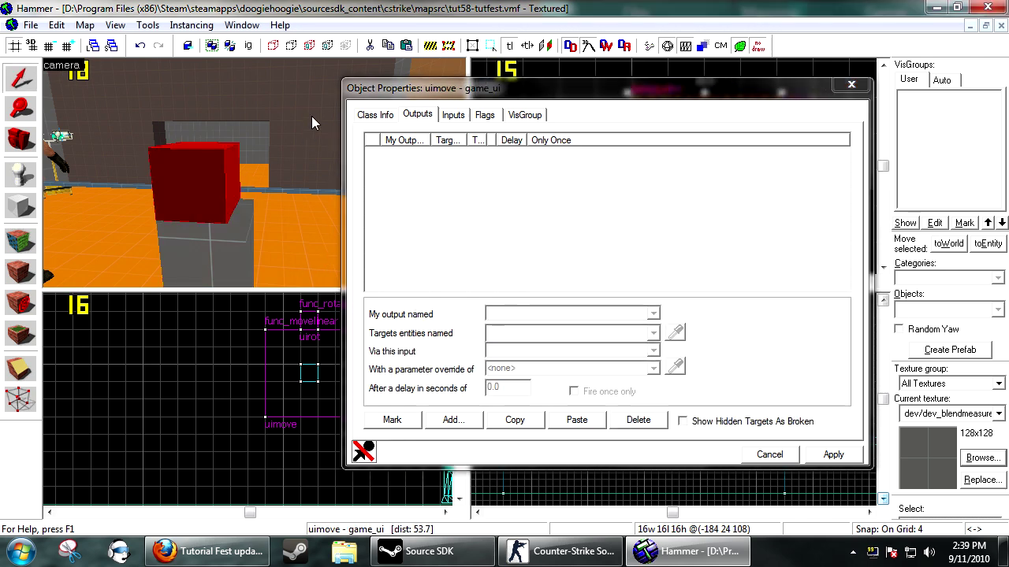
{"action": "left_click", "coordinate": [370, 115]}
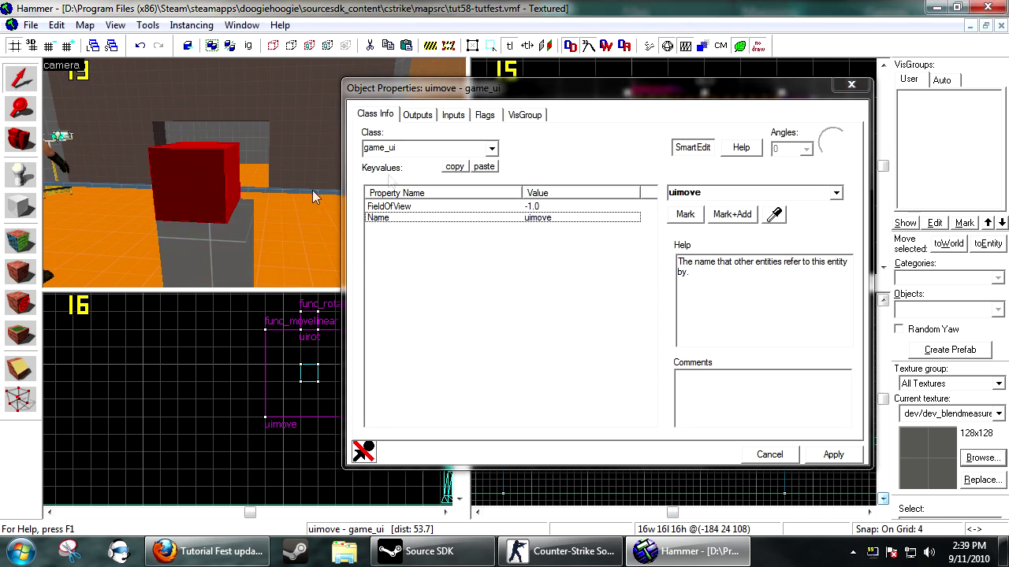
{"action": "left_click_drag", "start_coordinate": [715, 193], "coordinate": [681, 205]}
{"action": "key", "text": "BackSpace"}
{"action": "key", "text": "BackSpace"}
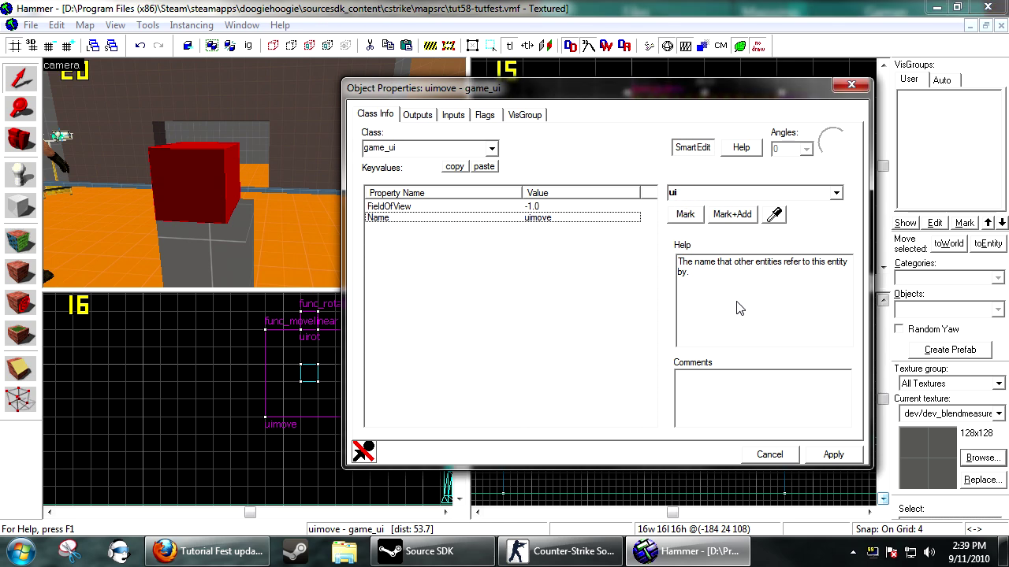
Retarget the button's OnPressed output to the ui entity with the Activate input and apply it.
{"action": "left_click", "coordinate": [169, 253]}
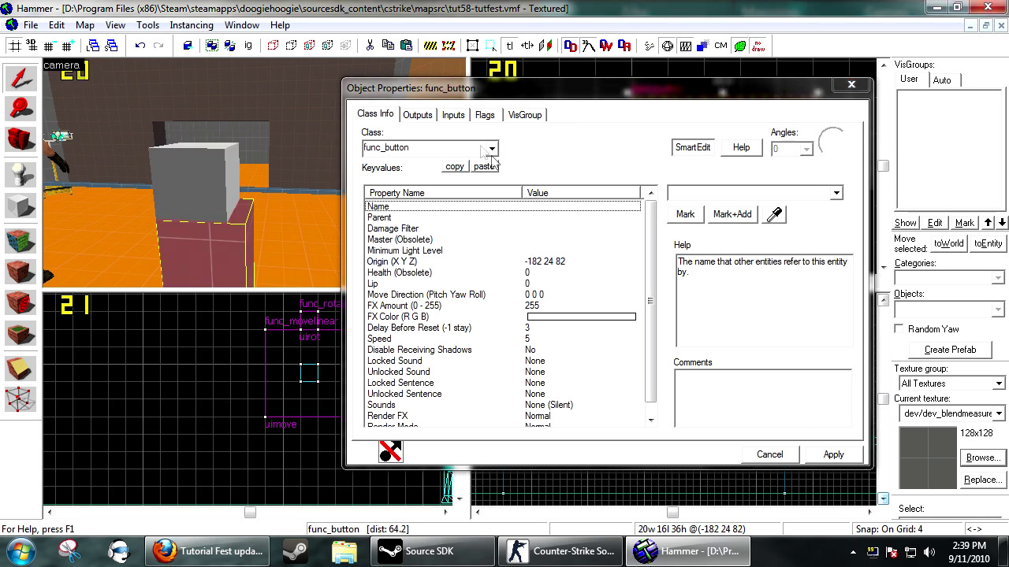
{"action": "left_click", "coordinate": [417, 115]}
{"action": "left_click", "coordinate": [678, 335]}
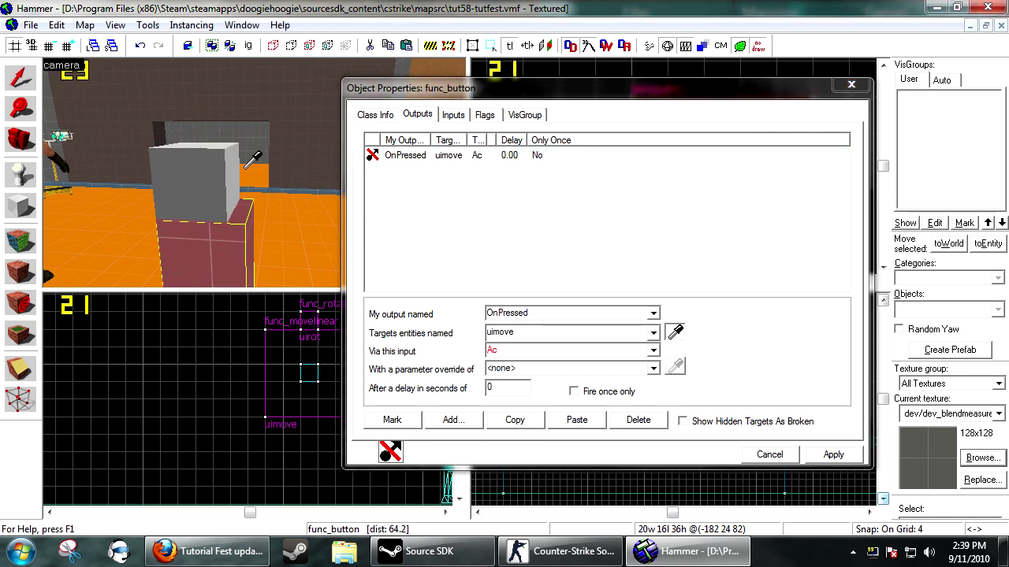
{"action": "left_click", "coordinate": [228, 188]}
{"action": "left_click", "coordinate": [653, 352]}
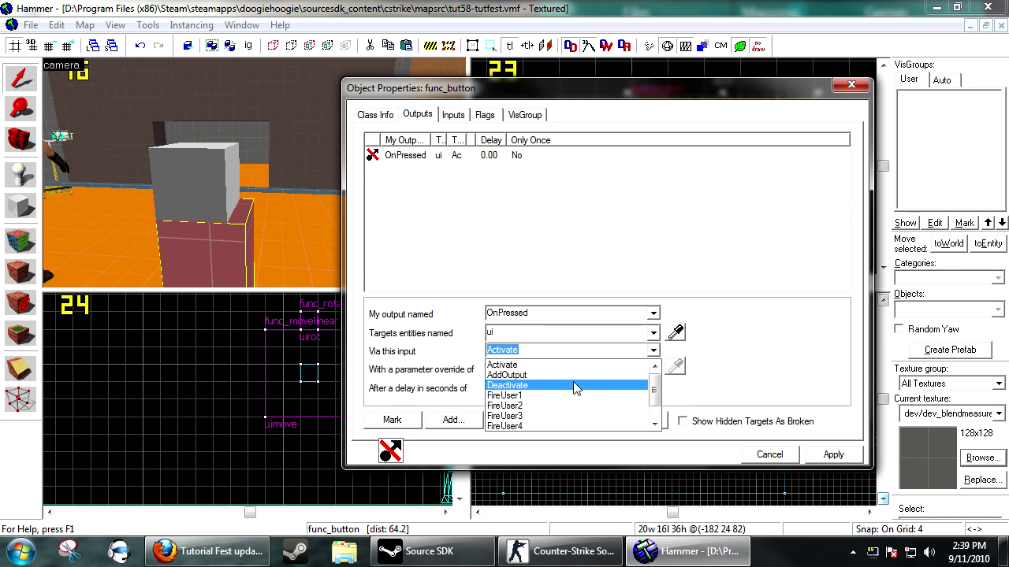
{"action": "left_click", "coordinate": [576, 367]}
{"action": "left_click", "coordinate": [844, 458]}
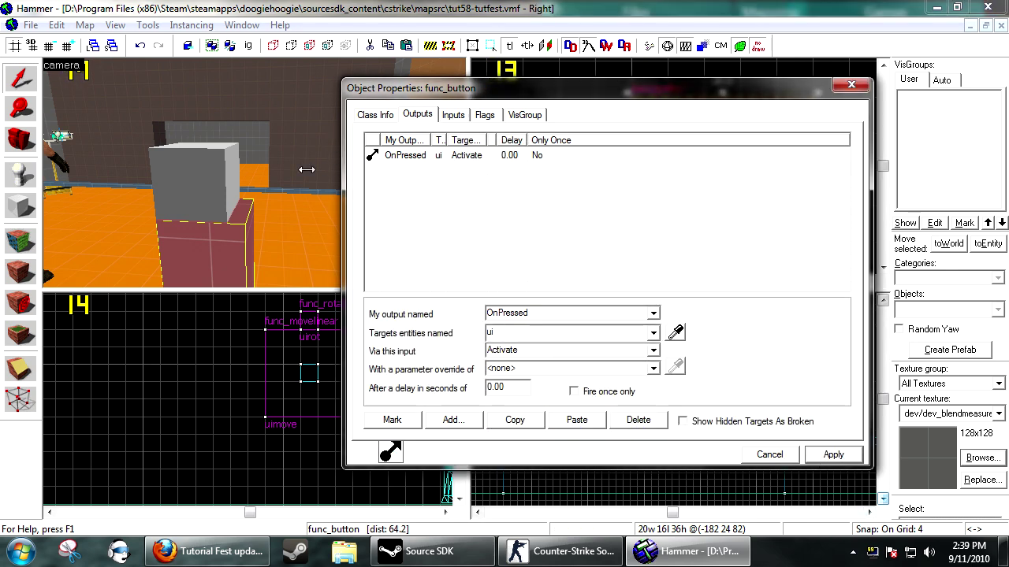
Turn off the +Use Deactivates flag of the ui entity.
{"action": "left_click", "coordinate": [193, 181]}
{"action": "left_click", "coordinate": [485, 115]}
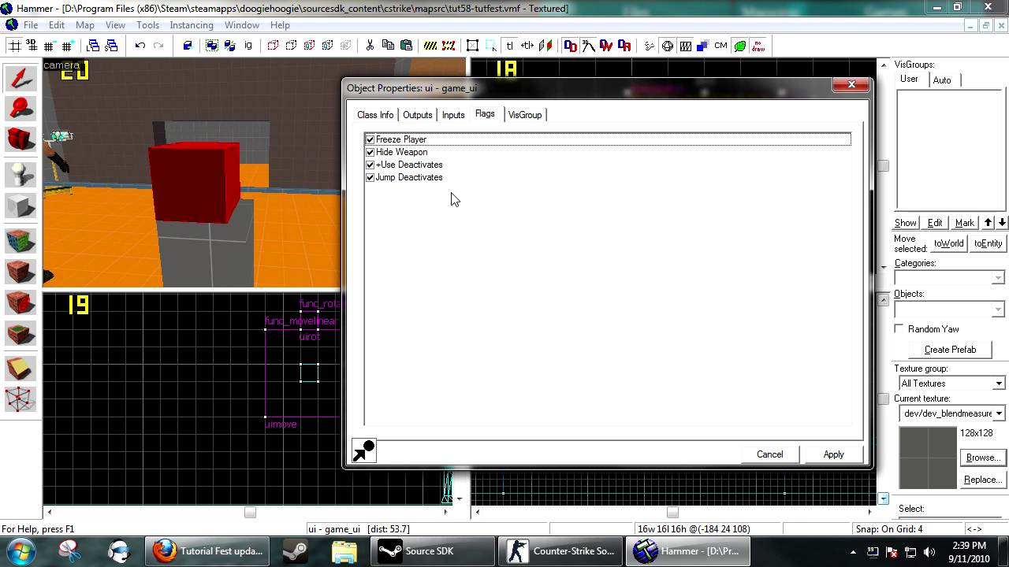
{"action": "left_click", "coordinate": [369, 165]}
Add a blank output to the ui game_ui entity and look through its available output names.
{"action": "left_click", "coordinate": [393, 116]}
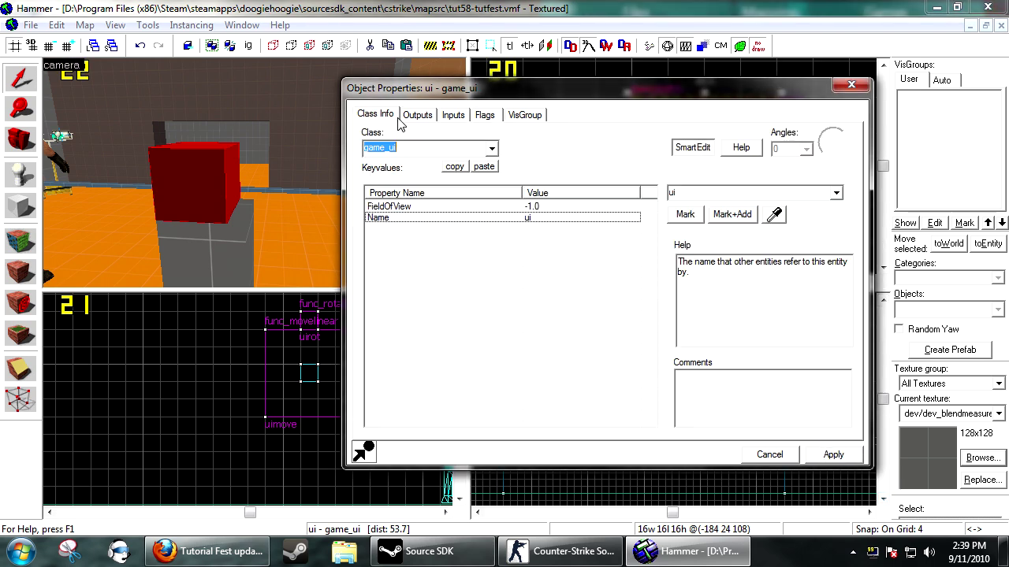
{"action": "left_click", "coordinate": [419, 116]}
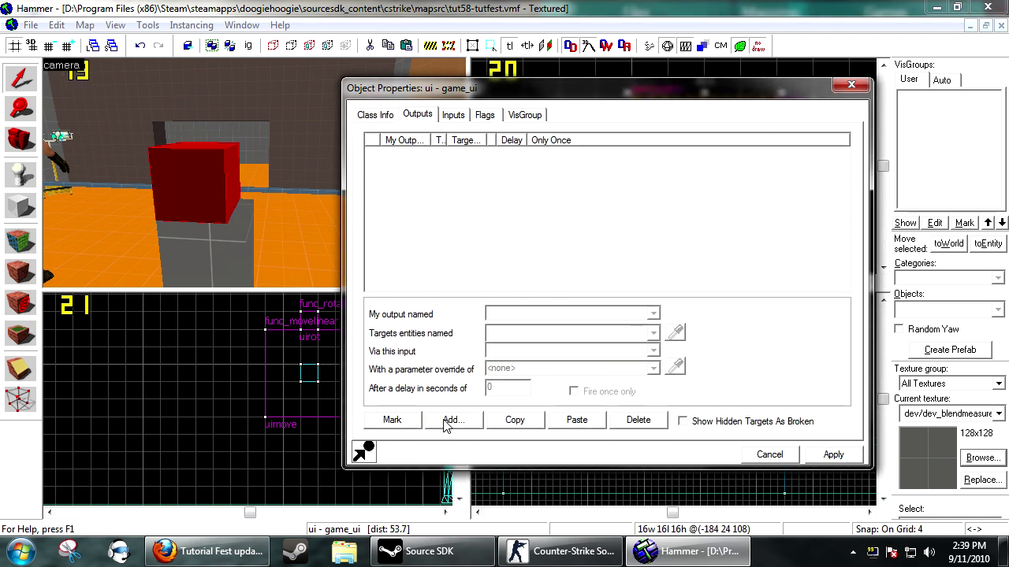
{"action": "left_click", "coordinate": [446, 421]}
{"action": "left_click", "coordinate": [653, 315]}
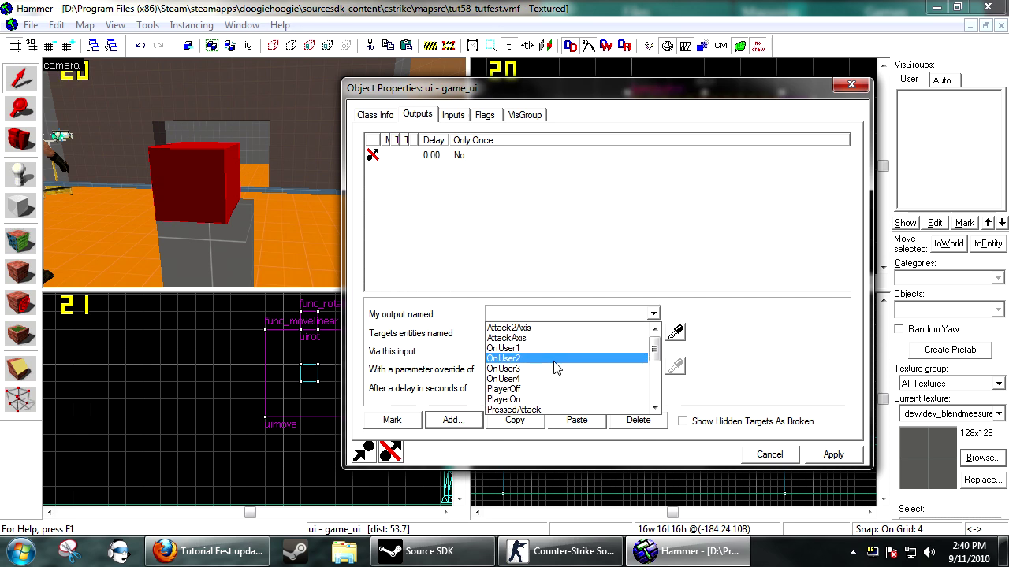
{"action": "scroll", "coordinate": [556, 367], "scroll_direction": "down", "scroll_amount": 1}
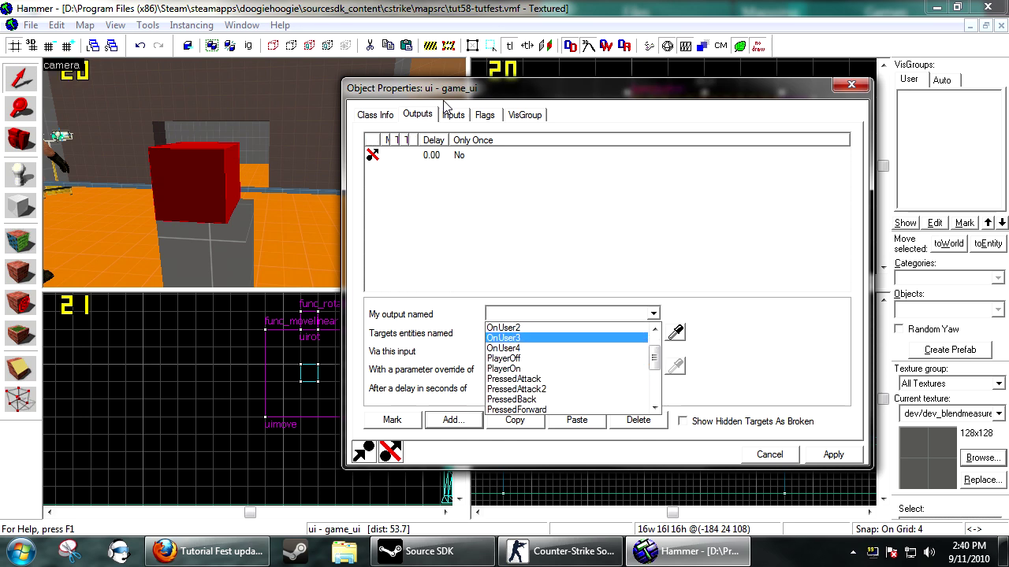
{"action": "scroll", "coordinate": [595, 381], "scroll_direction": "down", "scroll_amount": 3}
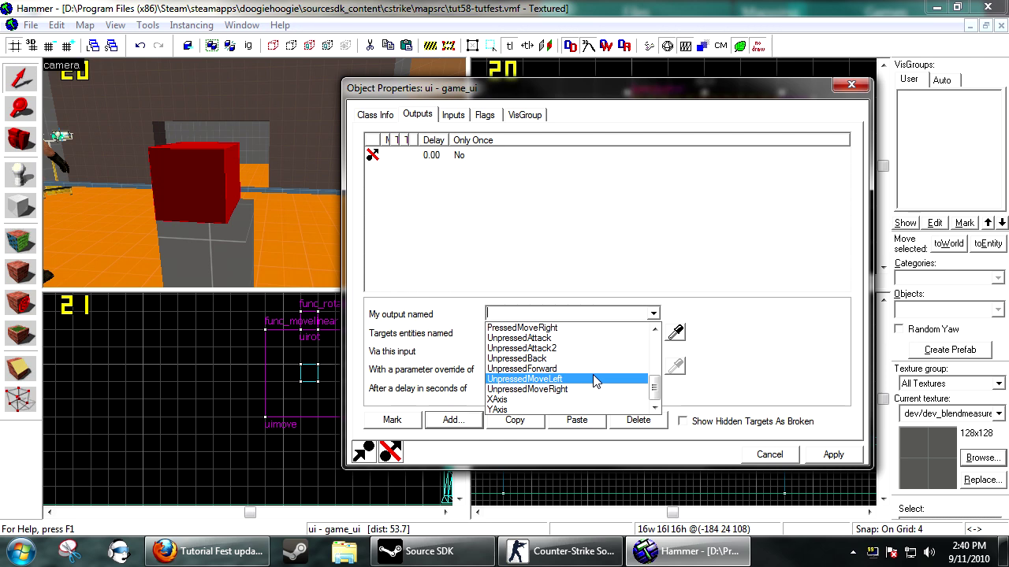
{"action": "scroll", "coordinate": [595, 381], "scroll_direction": "up", "scroll_amount": 2}
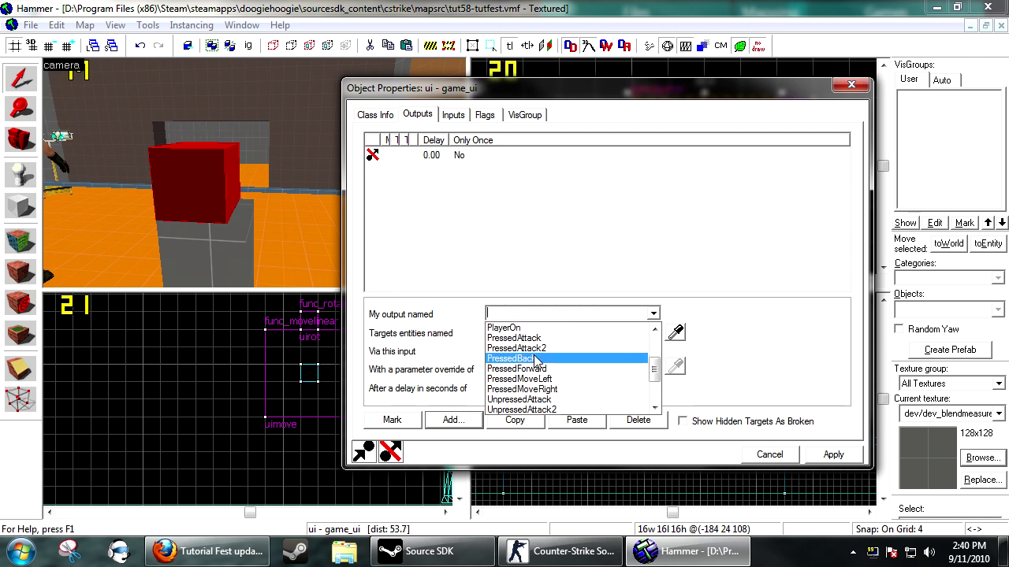
{"action": "scroll", "coordinate": [592, 374], "scroll_direction": "up", "scroll_amount": 1}
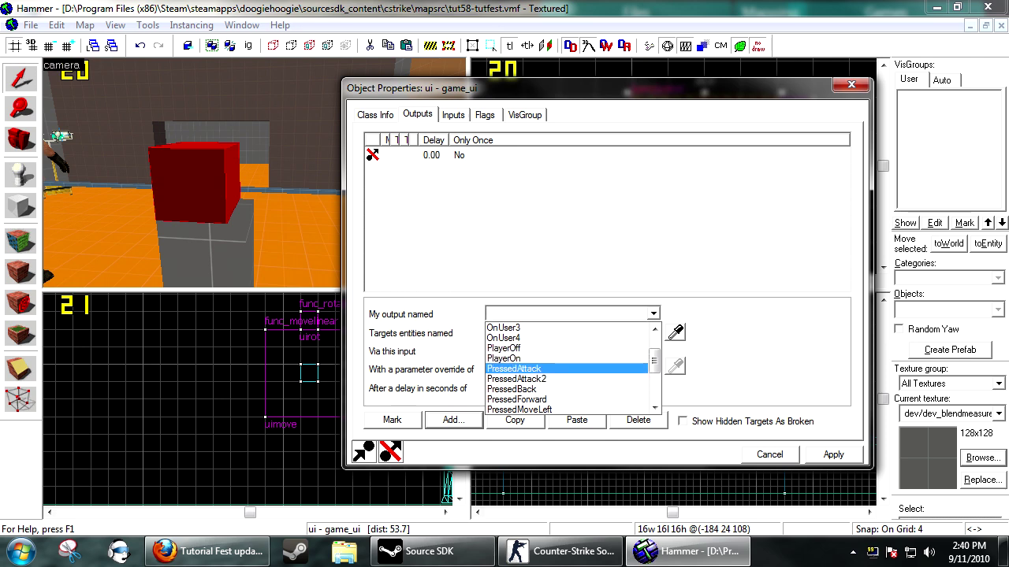
{"action": "key", "text": "alt+Tab"}
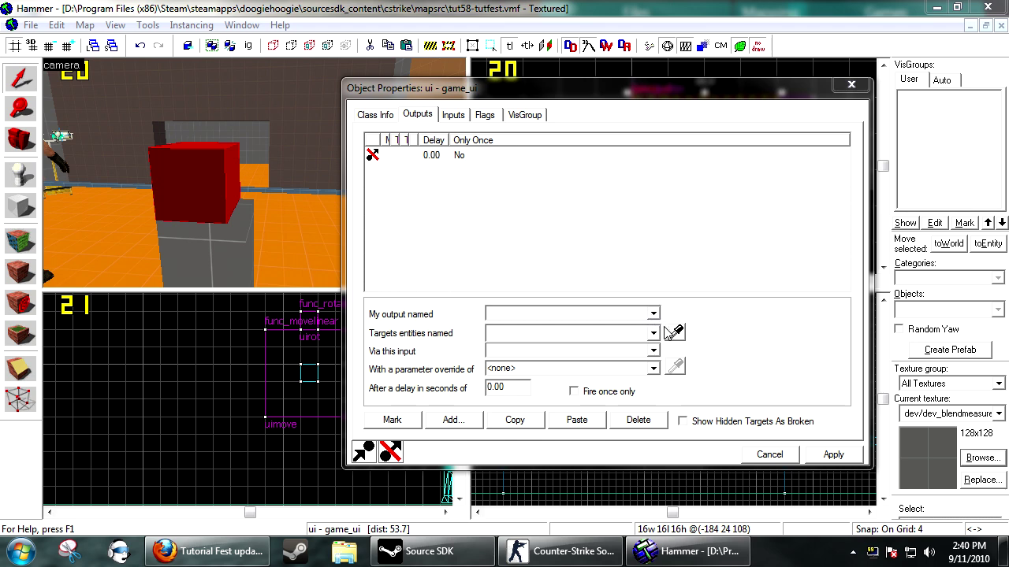
Define the new output as PressedMoveLeft sending Open to the uimove entity and apply it.
{"action": "left_click", "coordinate": [653, 315]}
{"action": "scroll", "coordinate": [580, 361], "scroll_direction": "down", "scroll_amount": 1}
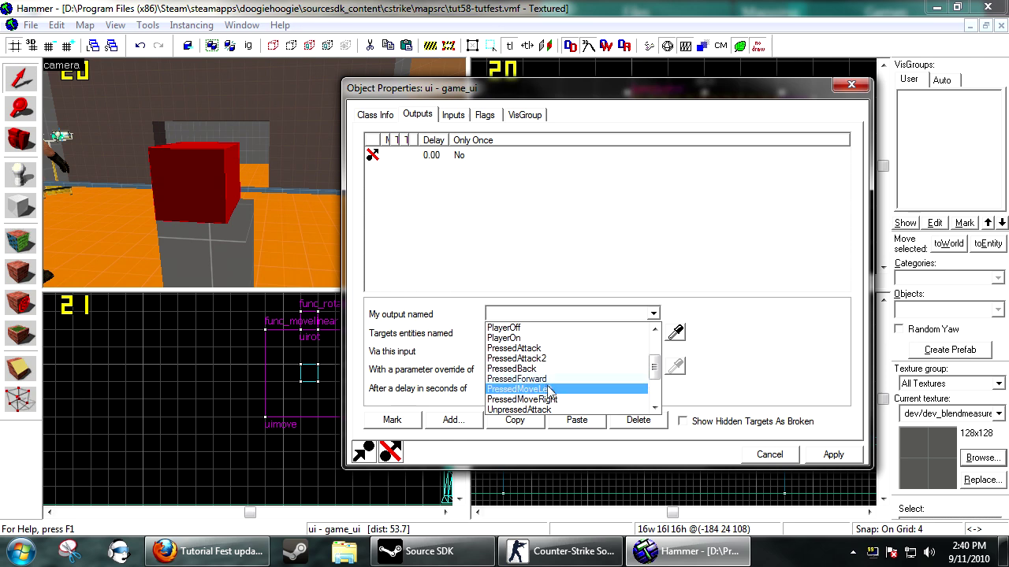
{"action": "left_click", "coordinate": [548, 389]}
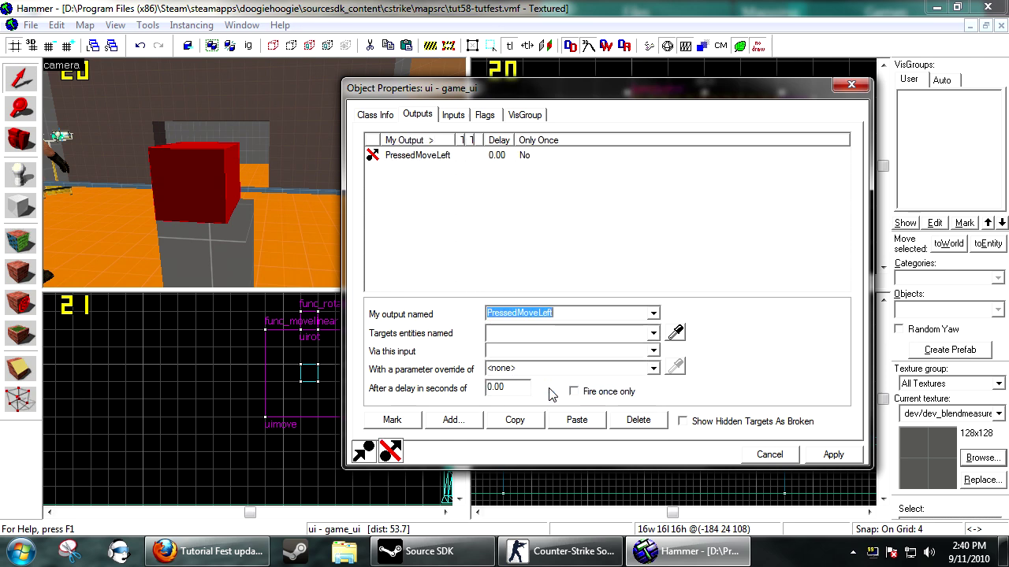
{"action": "left_click", "coordinate": [676, 333]}
{"action": "key", "text": "d"}
{"action": "left_click", "coordinate": [275, 162]}
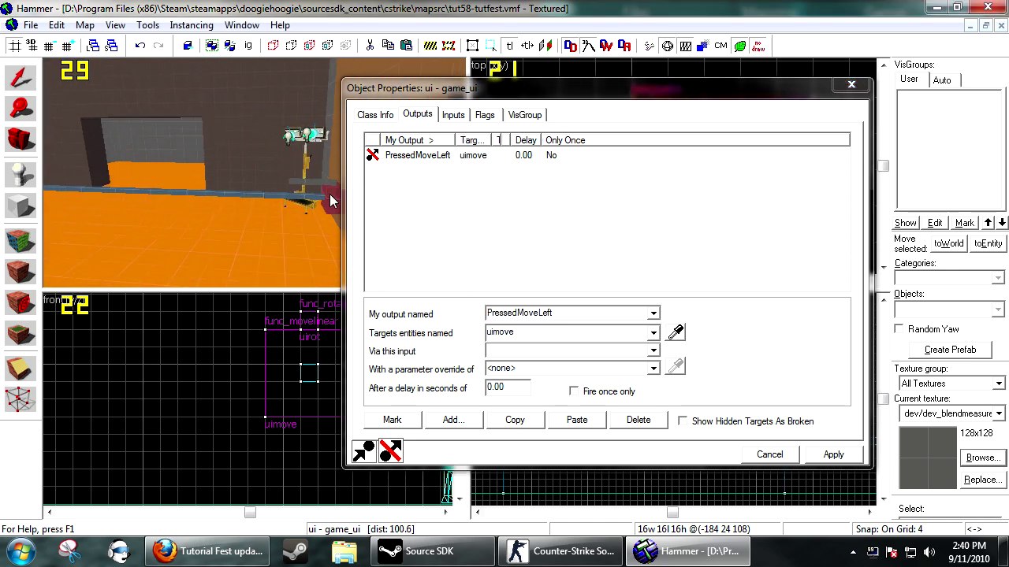
{"action": "left_click", "coordinate": [523, 352]}
{"action": "type", "text": "Open"}
{"action": "left_click", "coordinate": [833, 455]}
Add an UnpressedMoveLeft output that sends SetSpeed to uimove with a parameter override of 0.
{"action": "left_click", "coordinate": [453, 420]}
{"action": "type", "text": "sas"}
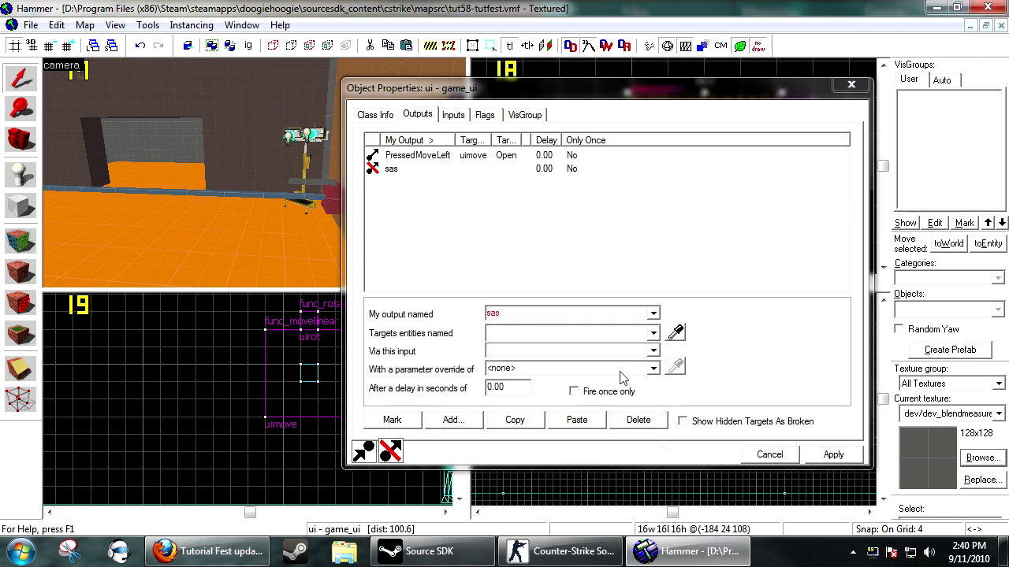
{"action": "left_click", "coordinate": [653, 314]}
{"action": "scroll", "coordinate": [575, 359], "scroll_direction": "down", "scroll_amount": 5}
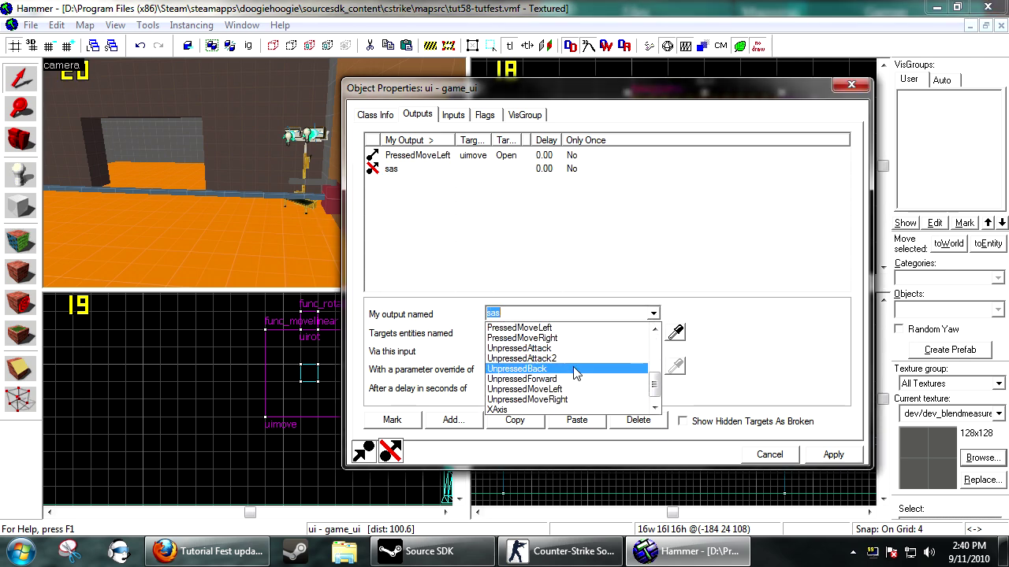
{"action": "left_click", "coordinate": [573, 389]}
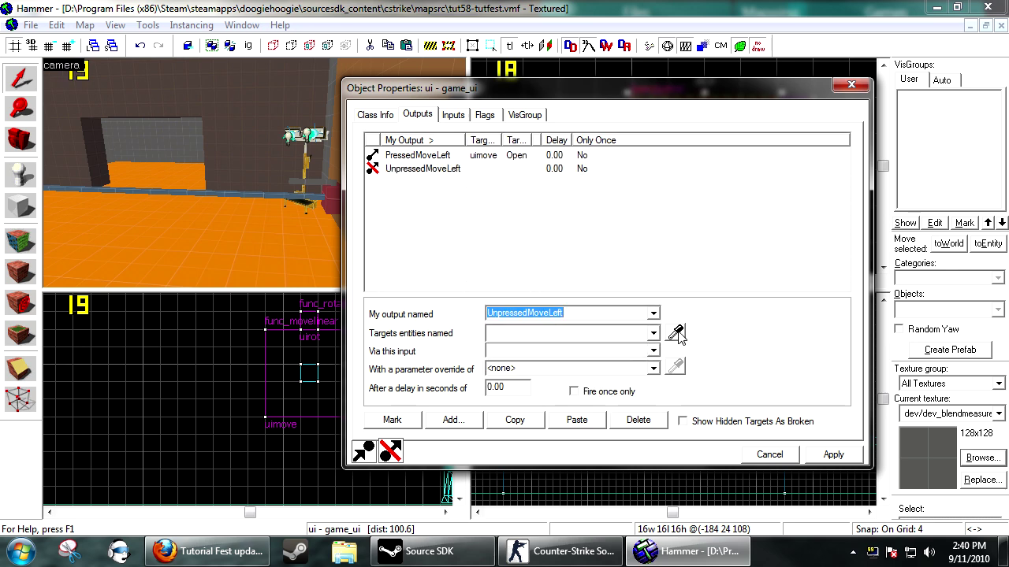
{"action": "left_click", "coordinate": [293, 189]}
{"action": "left_click", "coordinate": [653, 351]}
{"action": "type", "text": "SetSpeed"}
{"action": "key", "text": "Return"}
{"action": "key", "text": "Tab"}
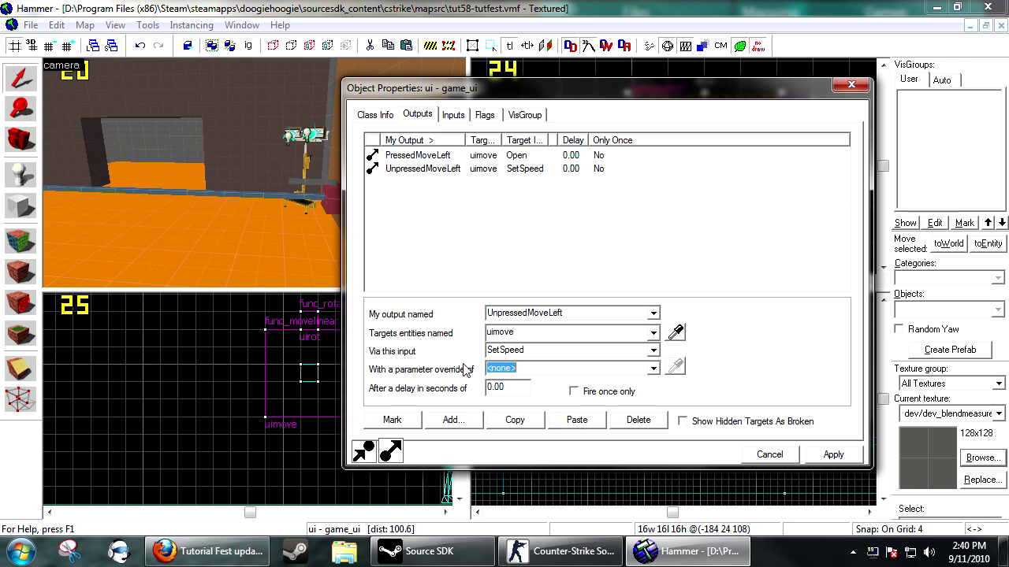
{"action": "type", "text": "0"}
Duplicate the PressedMoveLeft output and change the copy's input to SetSpeed with a parameter override of 80.
{"action": "left_click", "coordinate": [473, 155]}
{"action": "left_click", "coordinate": [515, 420]}
{"action": "left_click", "coordinate": [577, 421]}
{"action": "left_click", "coordinate": [552, 350]}
{"action": "type", "text": "Se"}
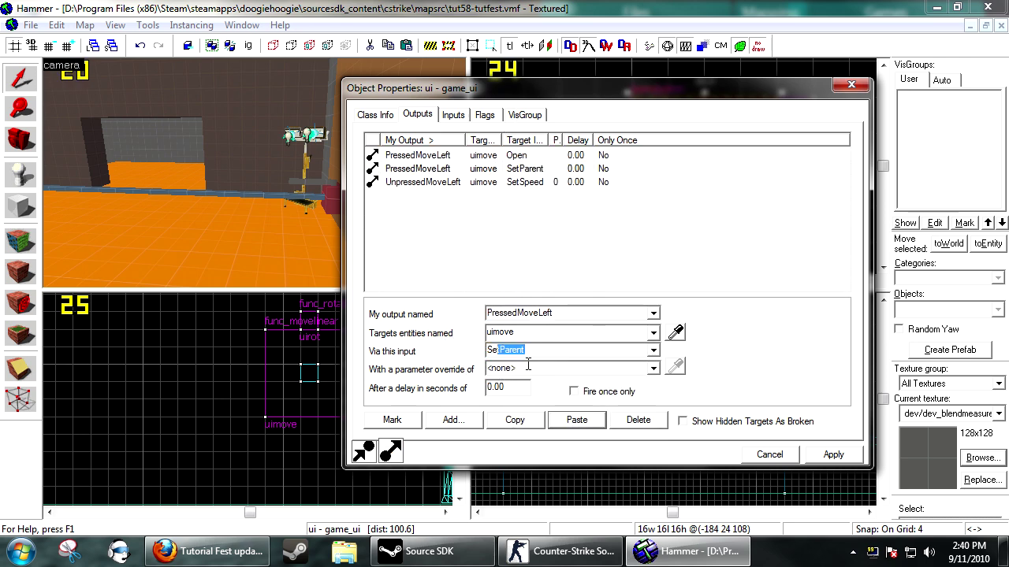
{"action": "type", "text": "tSpeed"}
{"action": "key", "text": "Return"}
{"action": "key", "text": "Tab"}
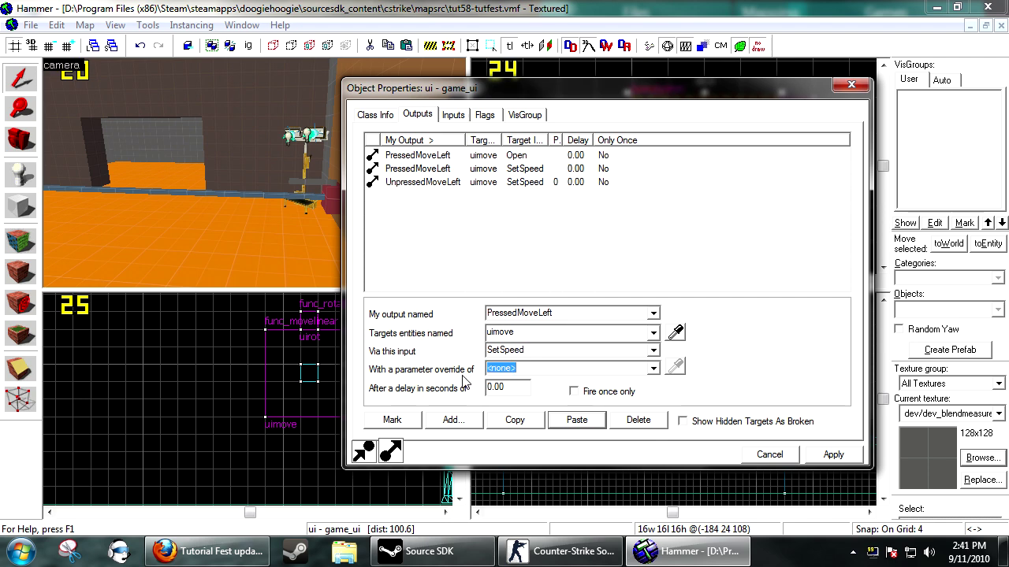
{"action": "type", "text": "80"}
Set the delay of the PressedMoveLeft Open output to 0.01 seconds and apply it.
{"action": "left_click", "coordinate": [583, 156]}
{"action": "double_click", "coordinate": [490, 387]}
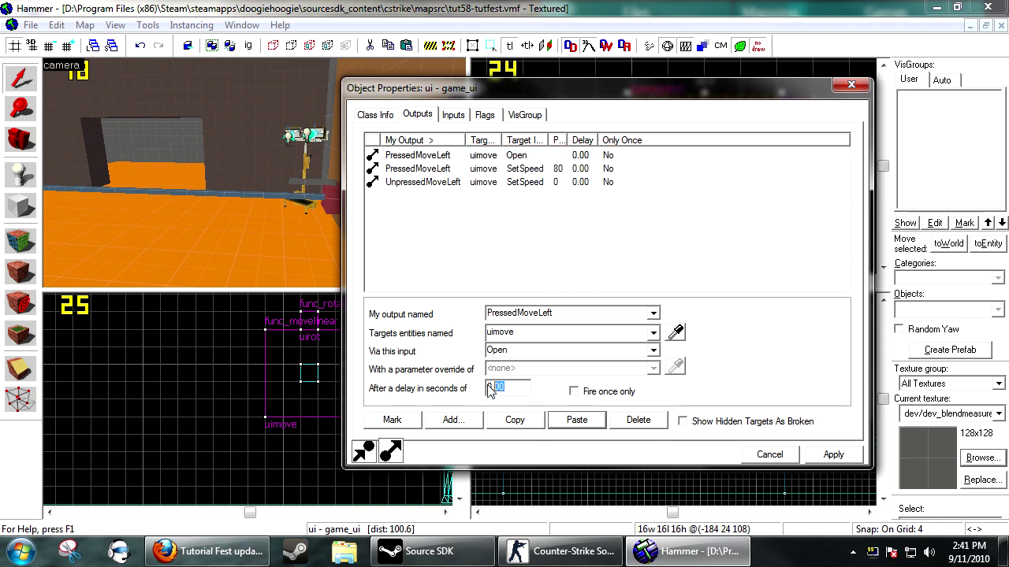
{"action": "left_click", "coordinate": [833, 454]}
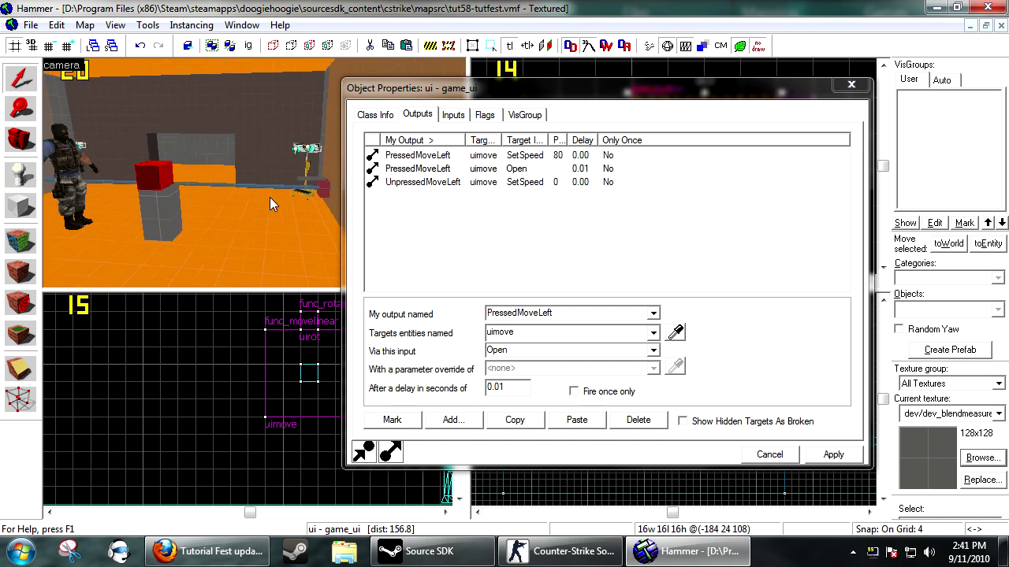
Duplicate all the uimove outputs and change the copied PressedMoveLeft pair to PressedMoveRight.
{"action": "left_click_drag", "start_coordinate": [505, 204], "coordinate": [405, 119]}
{"action": "left_click", "coordinate": [523, 423]}
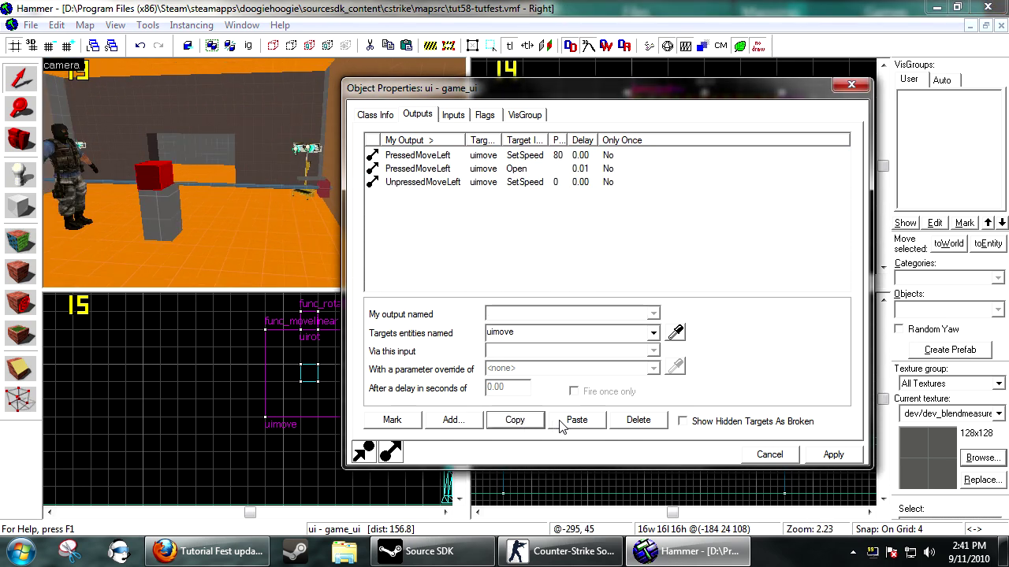
{"action": "left_click", "coordinate": [562, 423]}
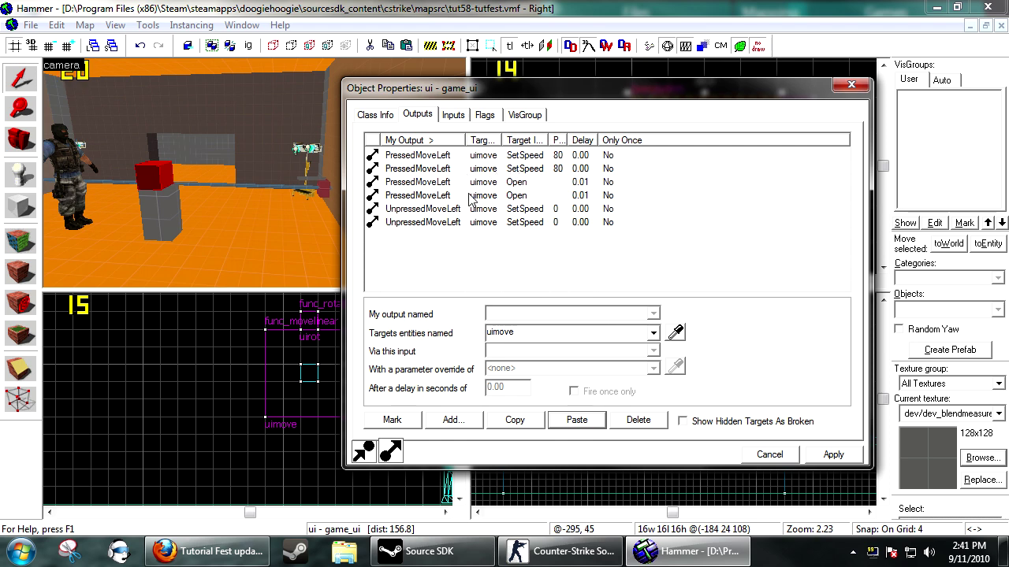
{"action": "left_click", "coordinate": [419, 169]}
{"action": "left_click", "coordinate": [447, 196], "text": "ctrl"}
{"action": "left_click", "coordinate": [654, 314]}
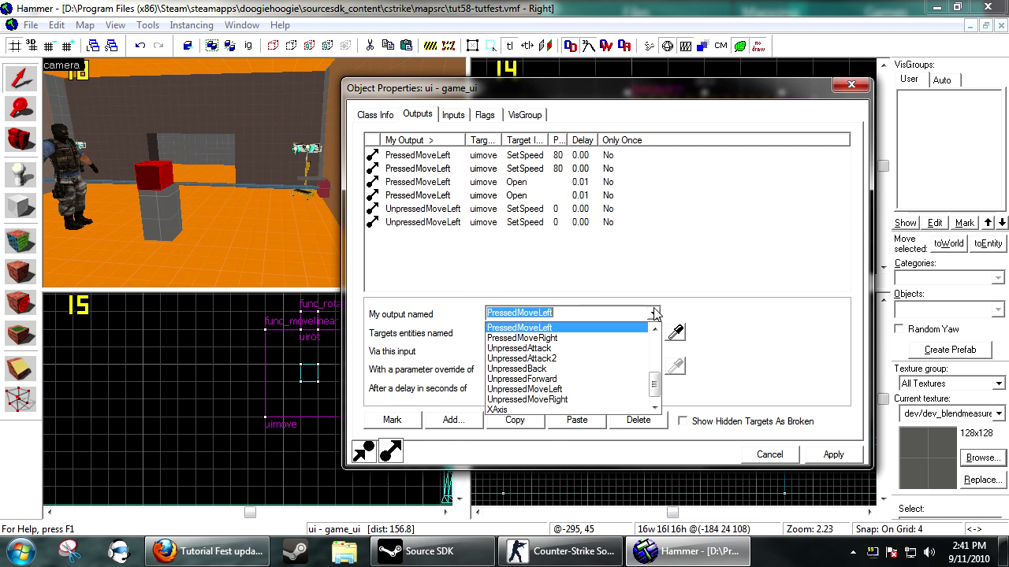
{"action": "left_click", "coordinate": [572, 338]}
Change the copied UnpressedMoveLeft output to UnpressedMoveRight.
{"action": "left_click", "coordinate": [456, 208]}
{"action": "left_click", "coordinate": [455, 221], "text": "ctrl"}
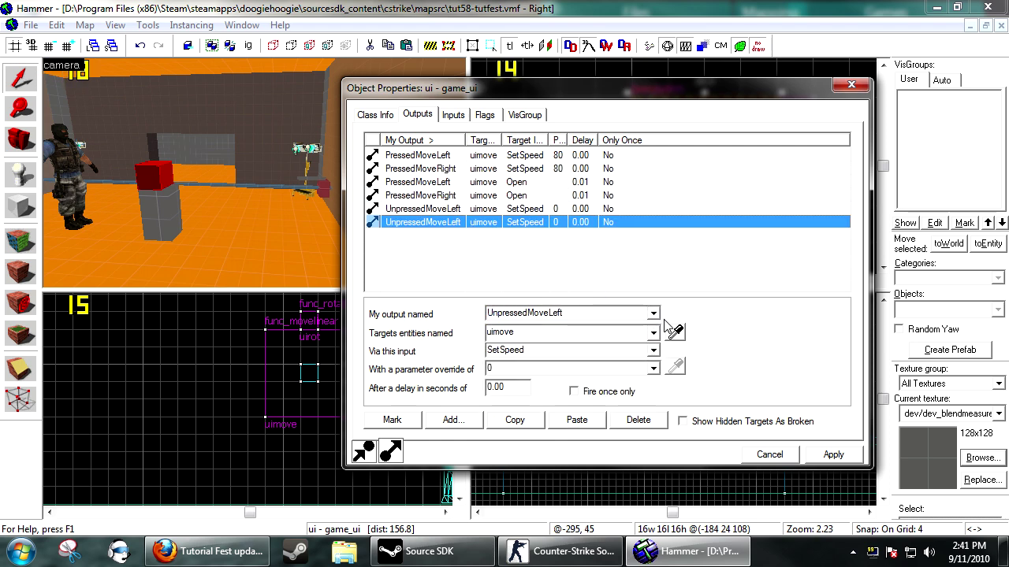
{"action": "left_click", "coordinate": [552, 313]}
{"action": "left_click", "coordinate": [654, 313]}
{"action": "left_click", "coordinate": [572, 389]}
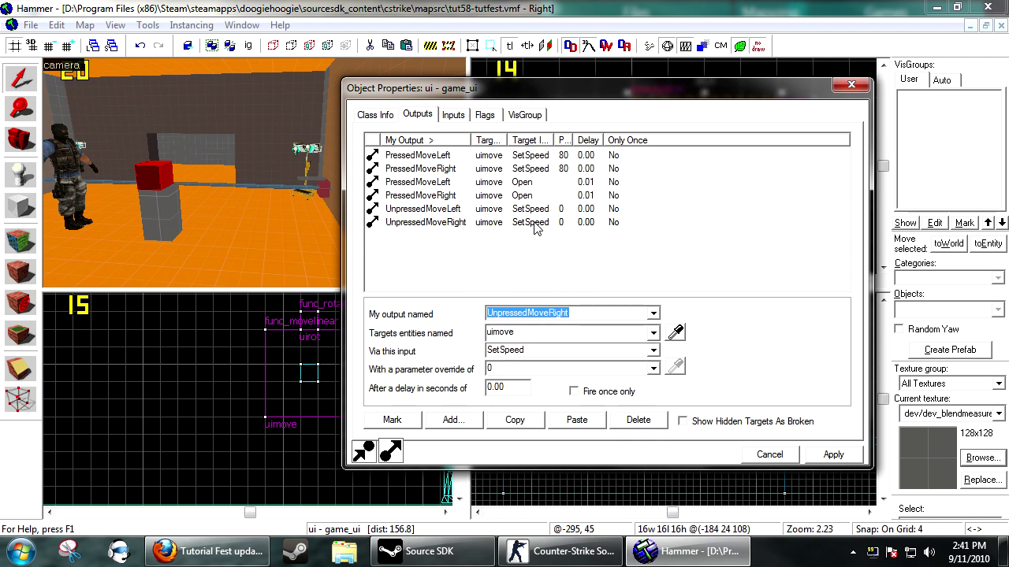
Change the input of the PressedMoveRight Open output to Close and apply it.
{"action": "left_click", "coordinate": [518, 197]}
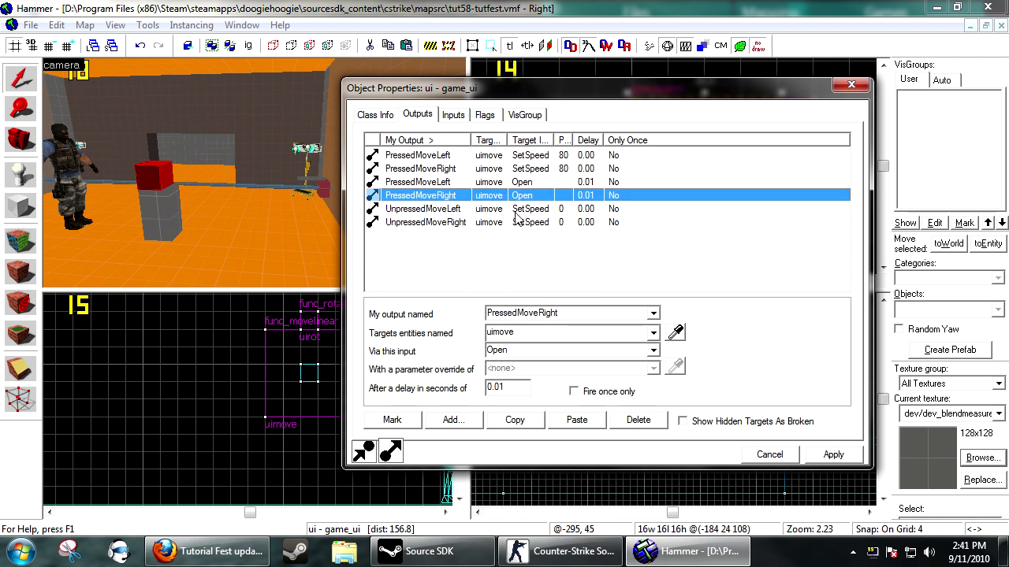
{"action": "double_click", "coordinate": [517, 352]}
{"action": "type", "text": "Close"}
{"action": "key", "text": "Delete"}
{"action": "left_click", "coordinate": [824, 457]}
Add a PressedAttack output that sends StartForward to the uirot entity.
{"action": "key", "text": "w"}
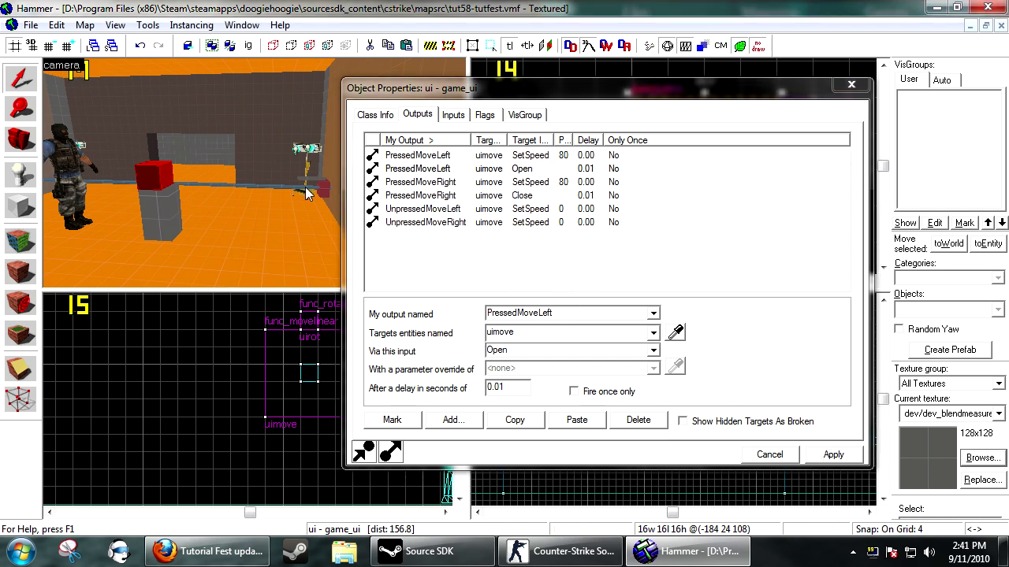
{"action": "left_click", "coordinate": [453, 420]}
{"action": "left_click", "coordinate": [653, 314]}
{"action": "scroll", "coordinate": [549, 382], "scroll_direction": "down", "scroll_amount": 3}
{"action": "left_click", "coordinate": [546, 379]}
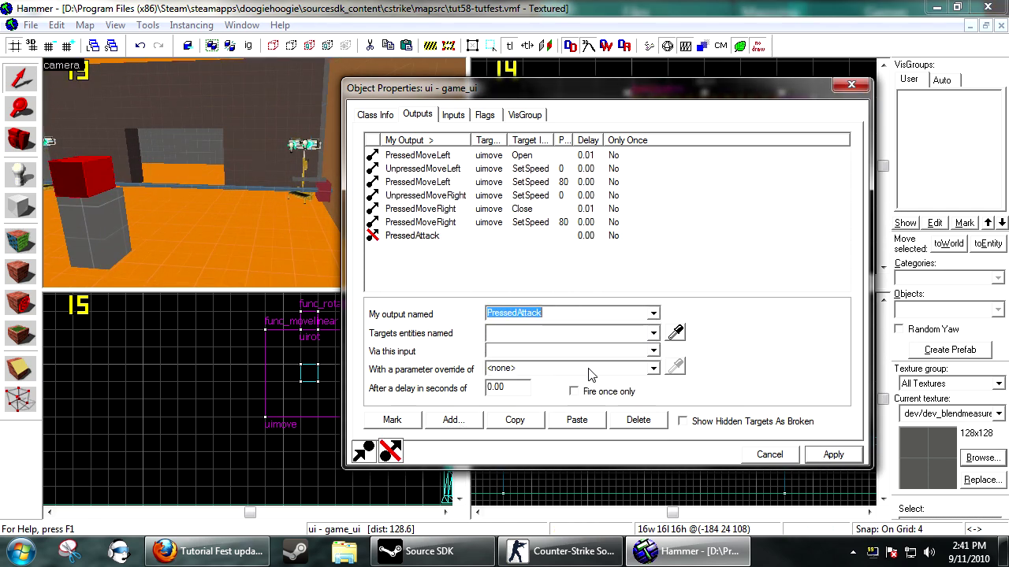
{"action": "left_click", "coordinate": [674, 334]}
{"action": "left_click", "coordinate": [319, 180]}
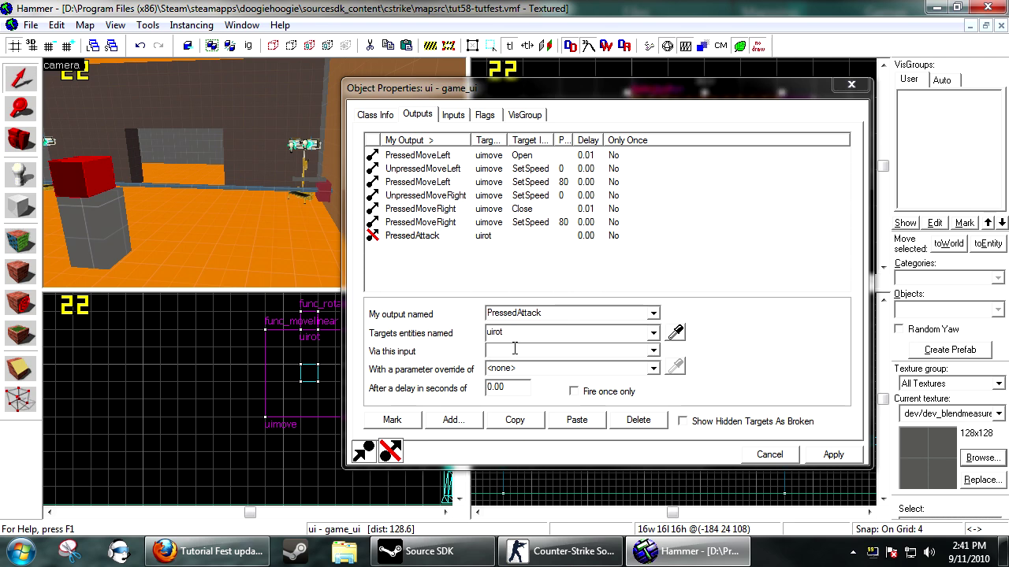
{"action": "left_click", "coordinate": [514, 349]}
{"action": "type", "text": "Start"}
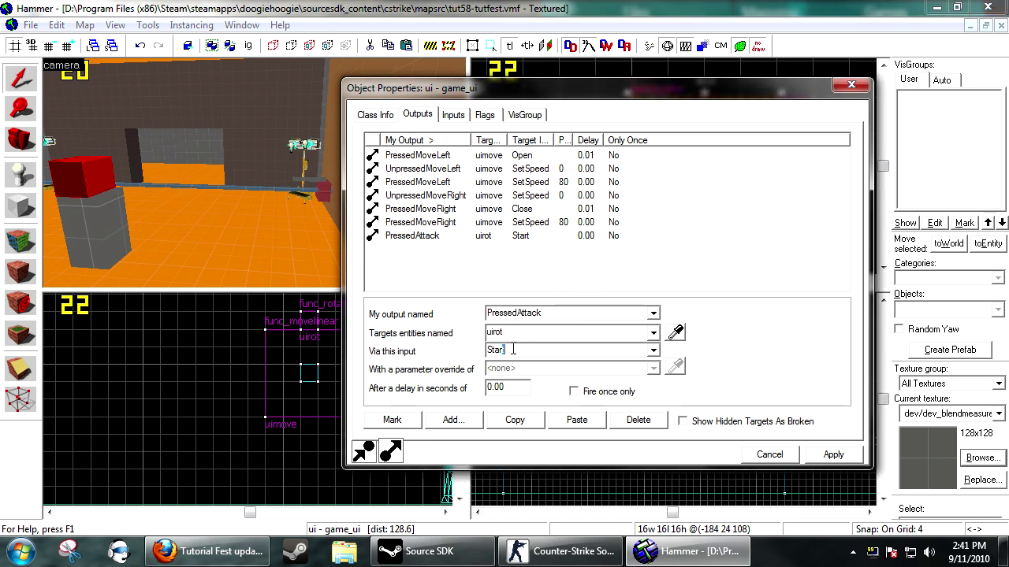
{"action": "type", "text": "F"}
Duplicate the PressedAttack output as UnpressedAttack with the Stop input on uirot, apply it and close the properties.
{"action": "left_click", "coordinate": [515, 420]}
{"action": "left_click", "coordinate": [576, 420]}
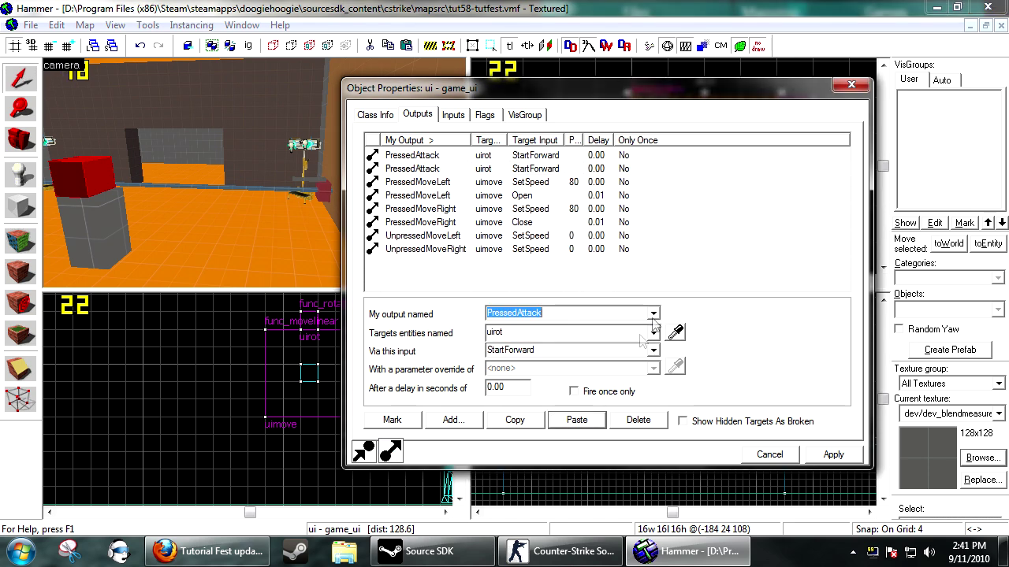
{"action": "left_click", "coordinate": [653, 313]}
{"action": "scroll", "coordinate": [620, 337], "scroll_direction": "down", "scroll_amount": 2}
{"action": "left_click", "coordinate": [555, 339]}
{"action": "left_click", "coordinate": [552, 337]}
{"action": "left_click", "coordinate": [551, 350]}
{"action": "type", "text": "Start"}
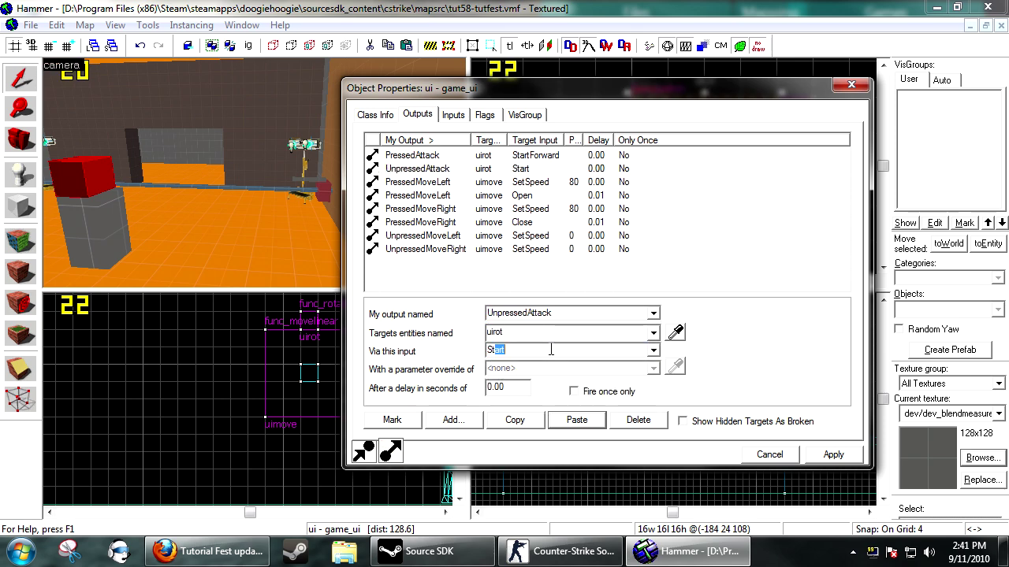
{"action": "left_click", "coordinate": [833, 454]}
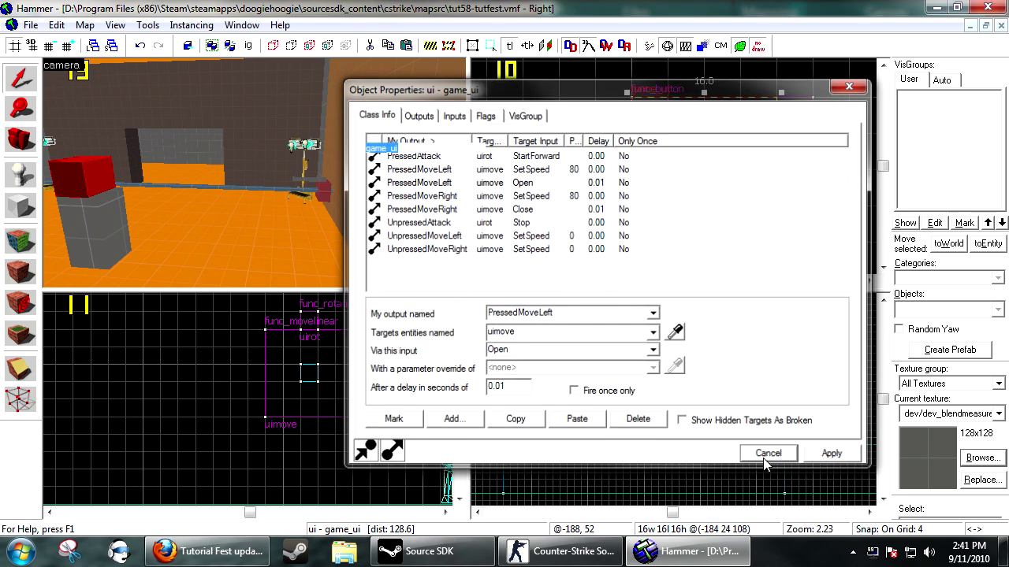
{"action": "left_click", "coordinate": [769, 455]}
Compile the map with the Default configuration, running the BSP, VIS, lighting and file-copy commands.
{"action": "key", "text": "a"}
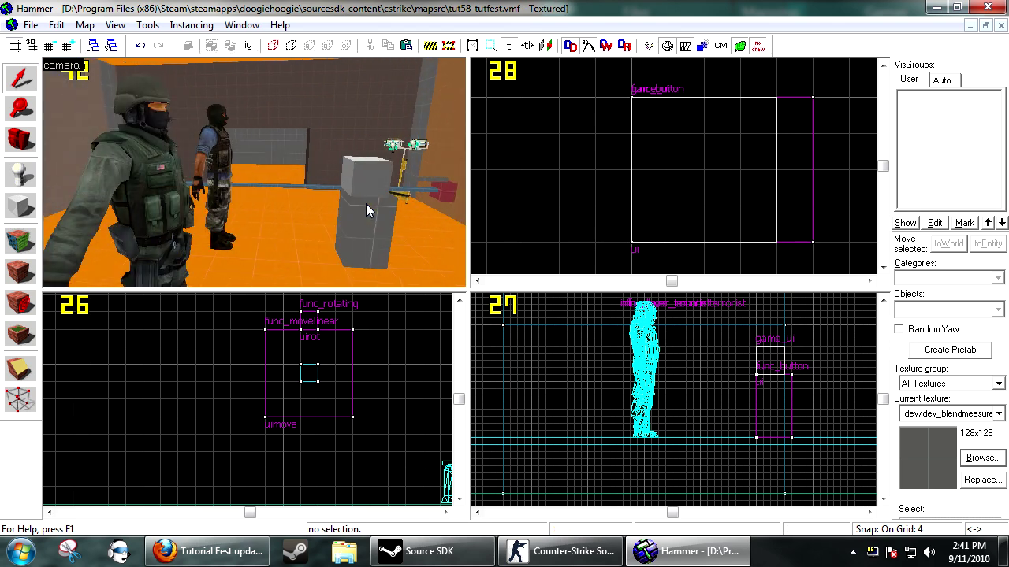
{"action": "key", "text": "w"}
{"action": "key", "text": "d"}
{"action": "key", "text": "s"}
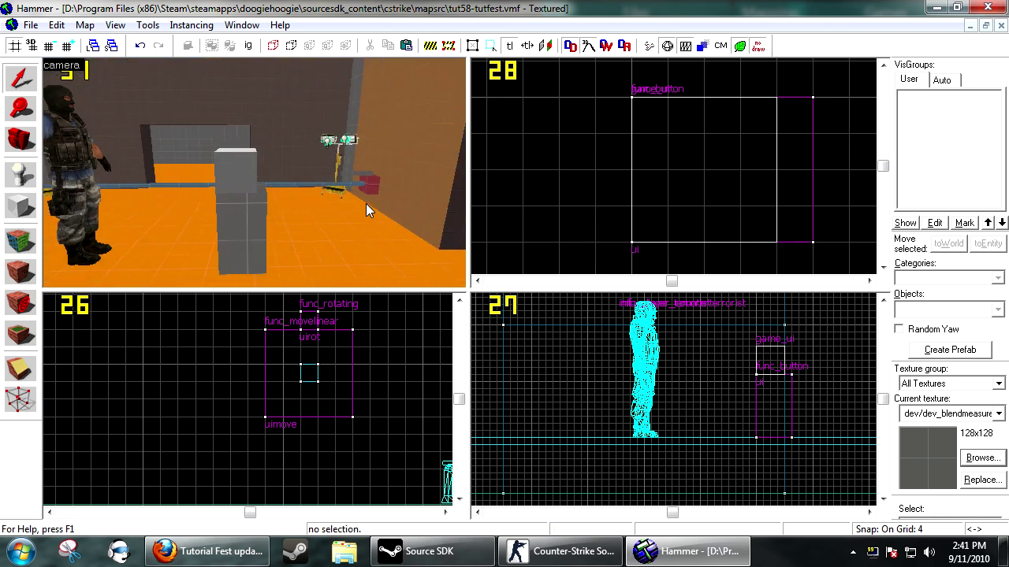
{"action": "left_click", "coordinate": [647, 46]}
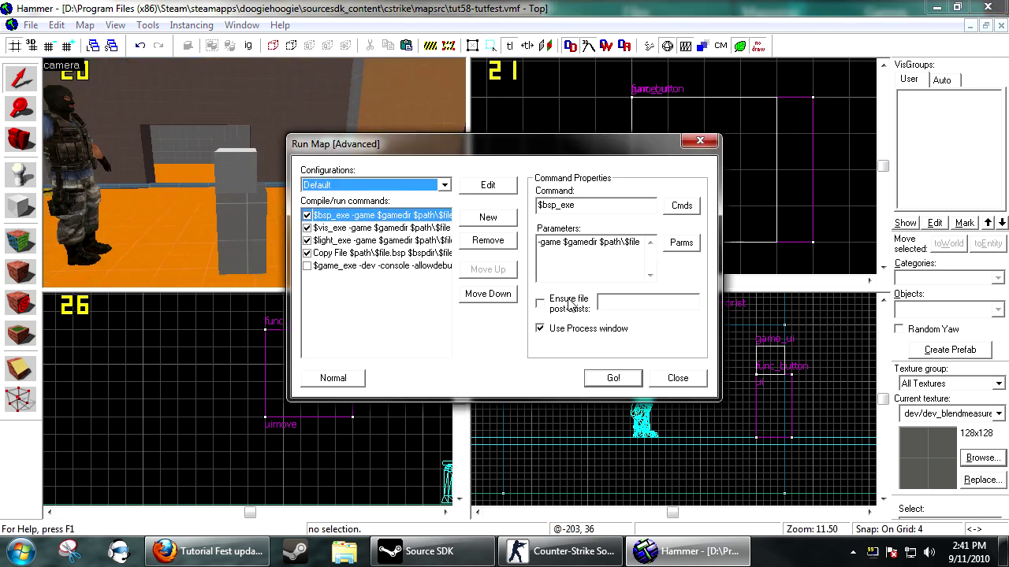
{"action": "left_click", "coordinate": [613, 380]}
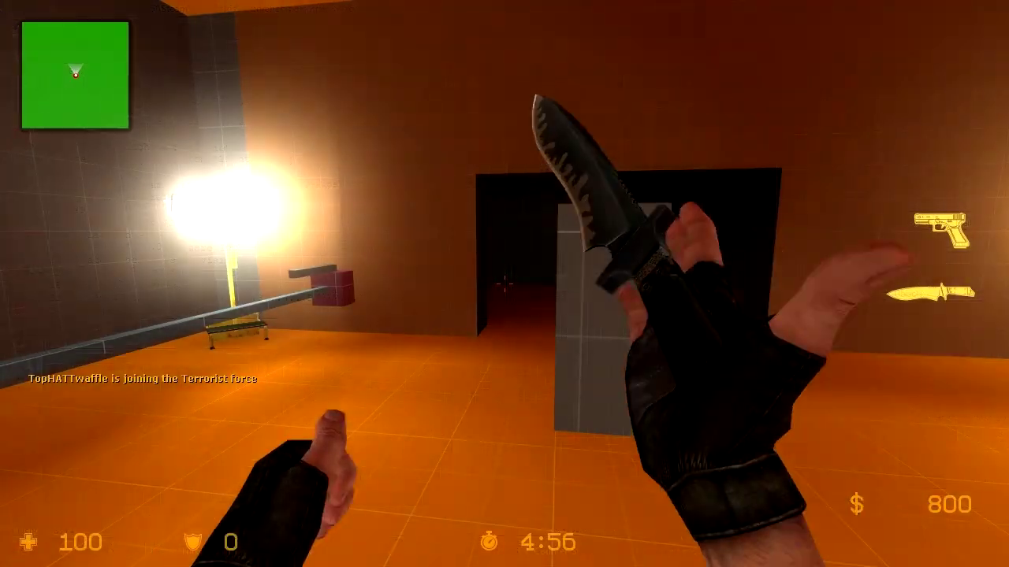
Walk up to the grey pedestal in the compiled map and use its button to activate the game_ui.
{"action": "key", "text": "w"}
{"action": "key", "text": "d"}
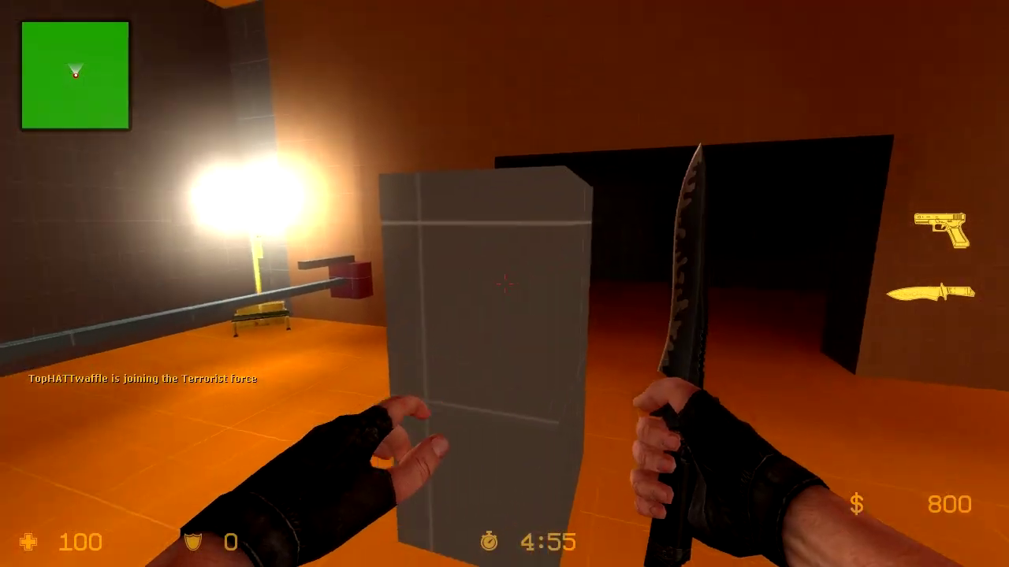
{"action": "key", "text": "w"}
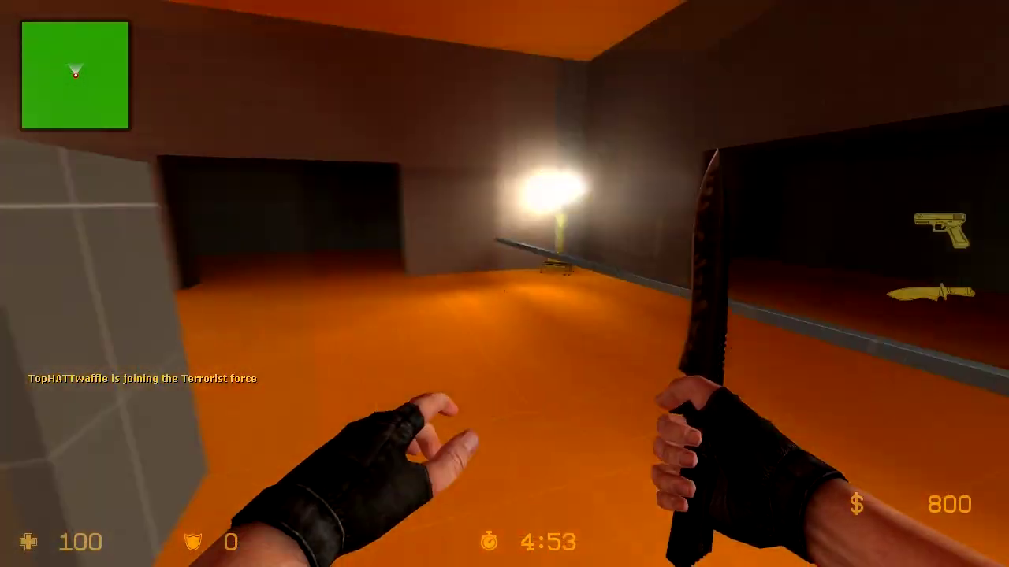
{"action": "key", "text": "e"}
Test the game_ui controls by moving the red block back and forth along the rail in both directions.
{"action": "key", "text": "d"}
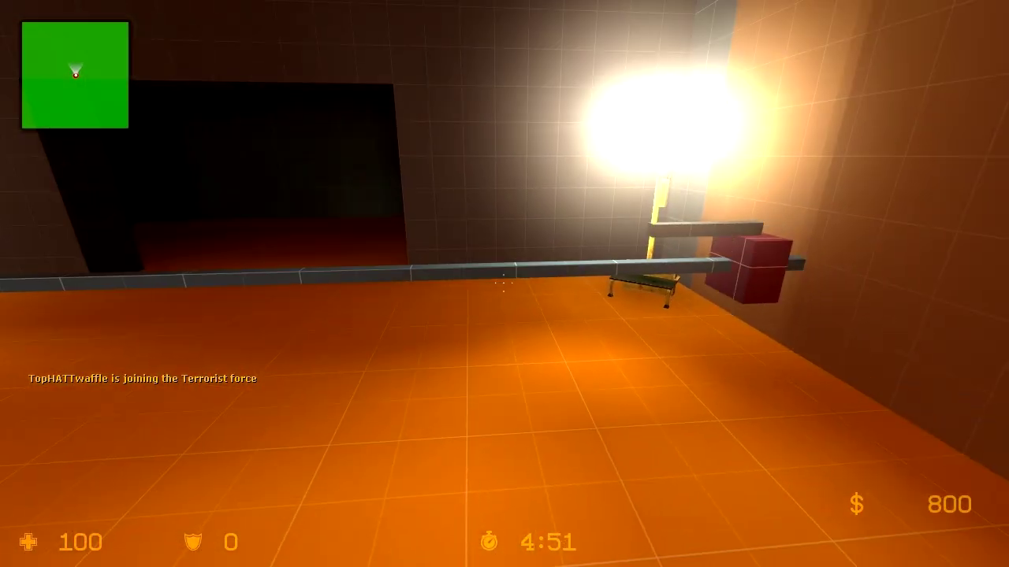
{"action": "key", "text": "w"}
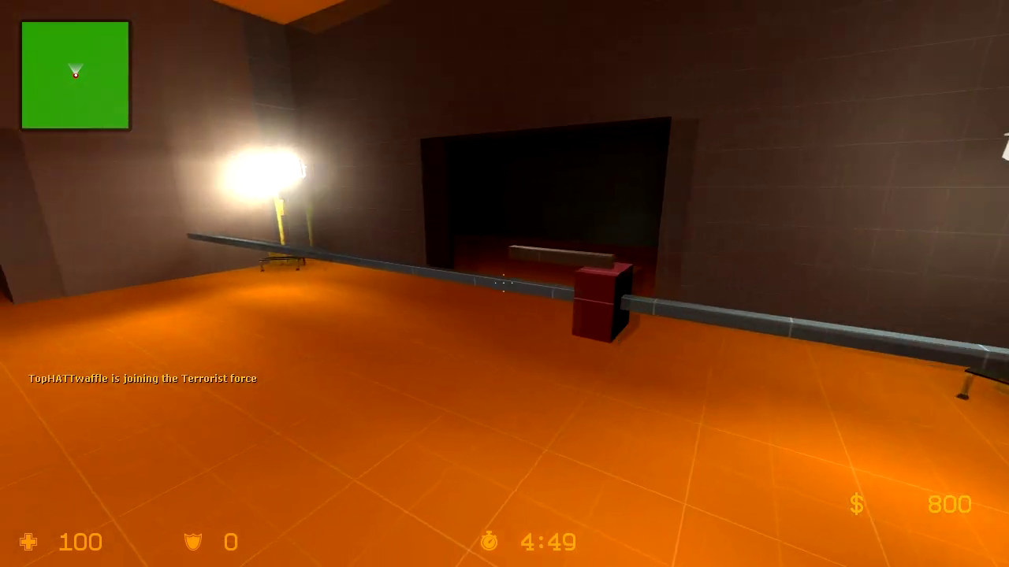
{"action": "key", "text": "s"}
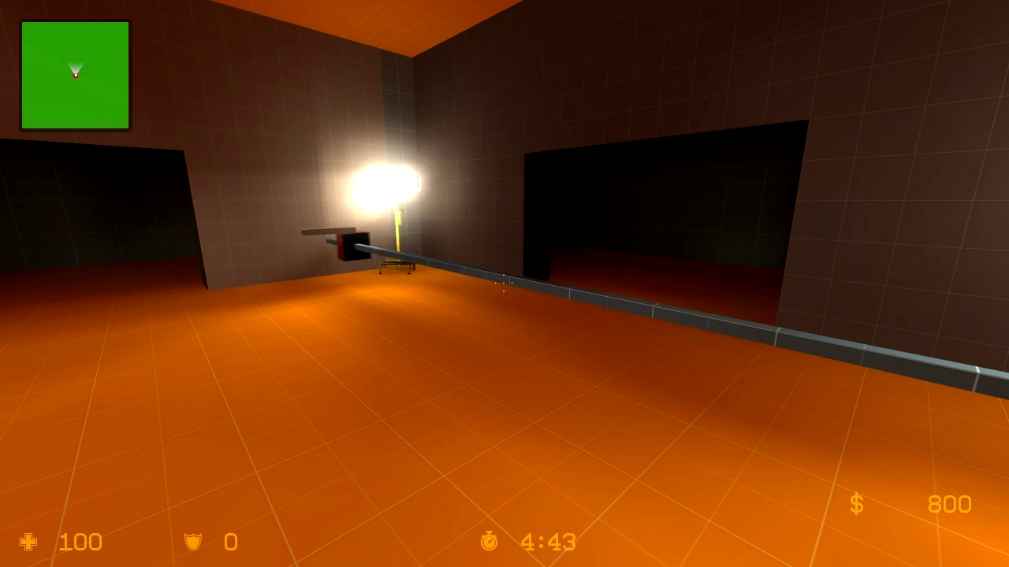
{"action": "key", "text": "a"}
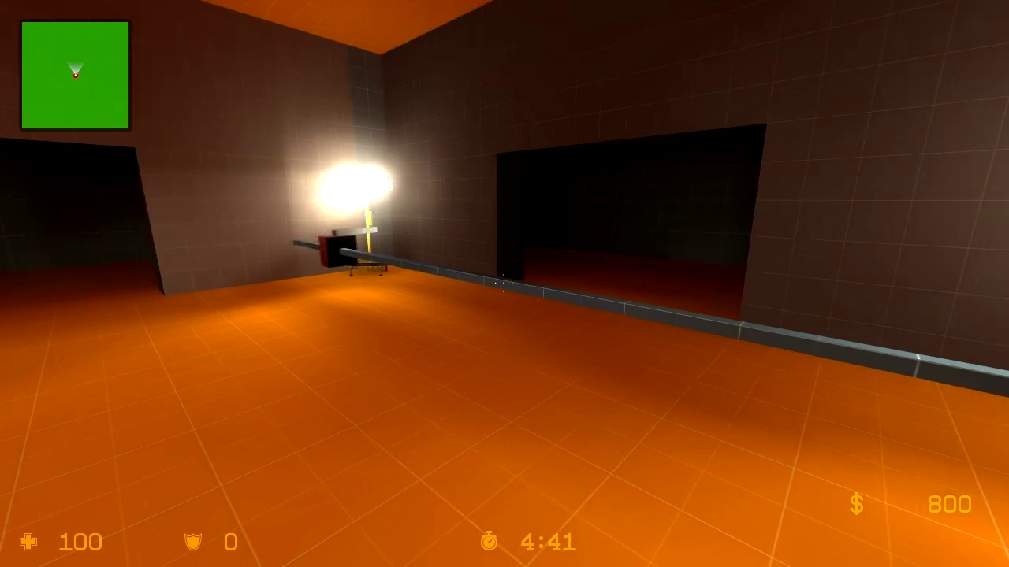
{"action": "key", "text": "a"}
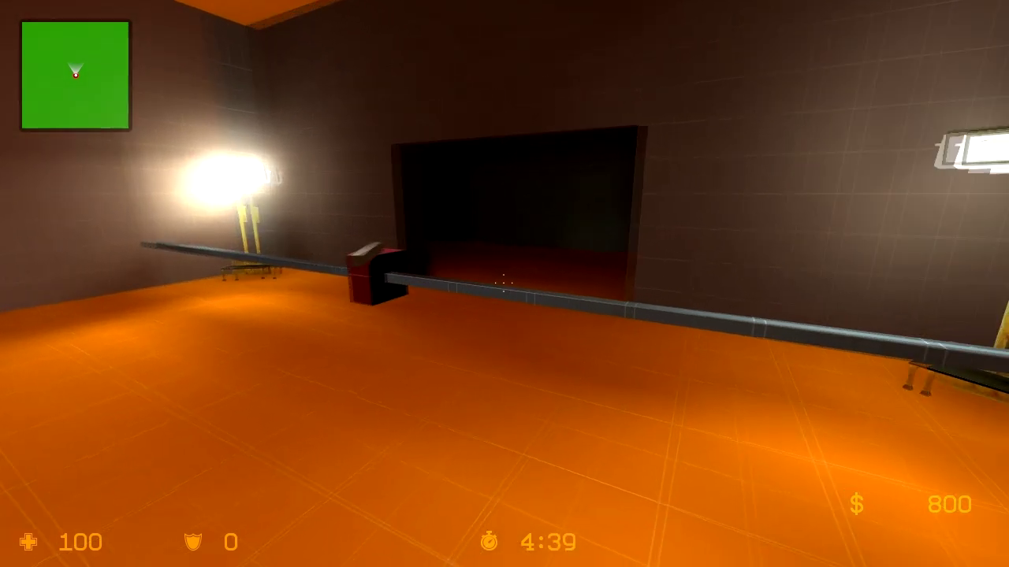
{"action": "key", "text": "a"}
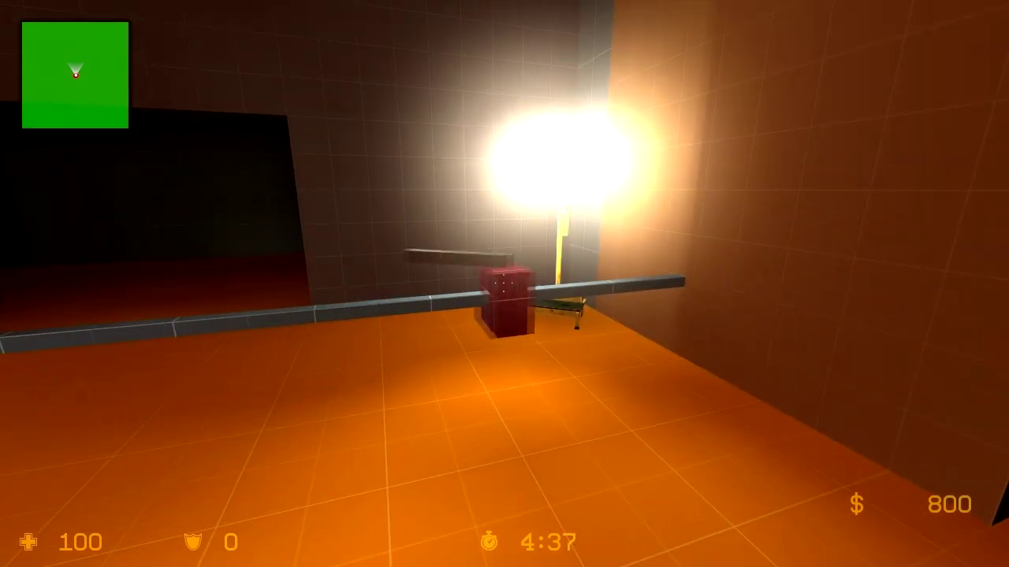
{"action": "key", "text": "s"}
{"action": "key", "text": "a"}
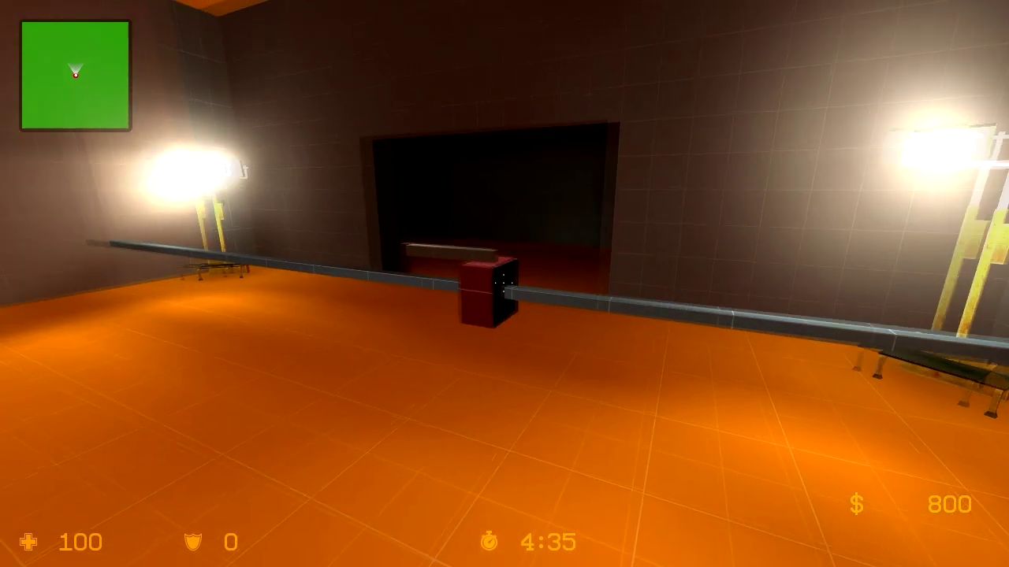
{"action": "key", "text": "a"}
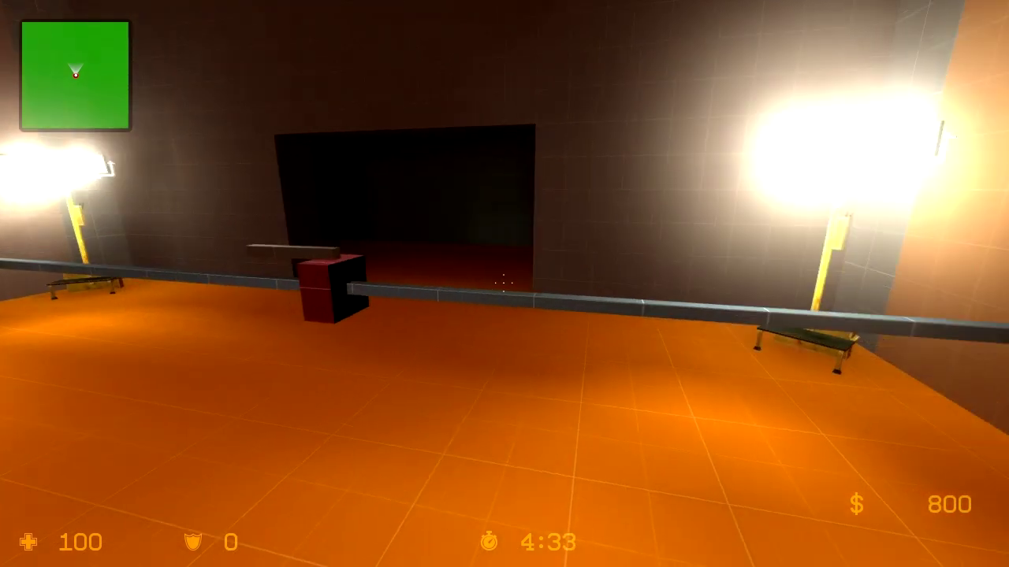